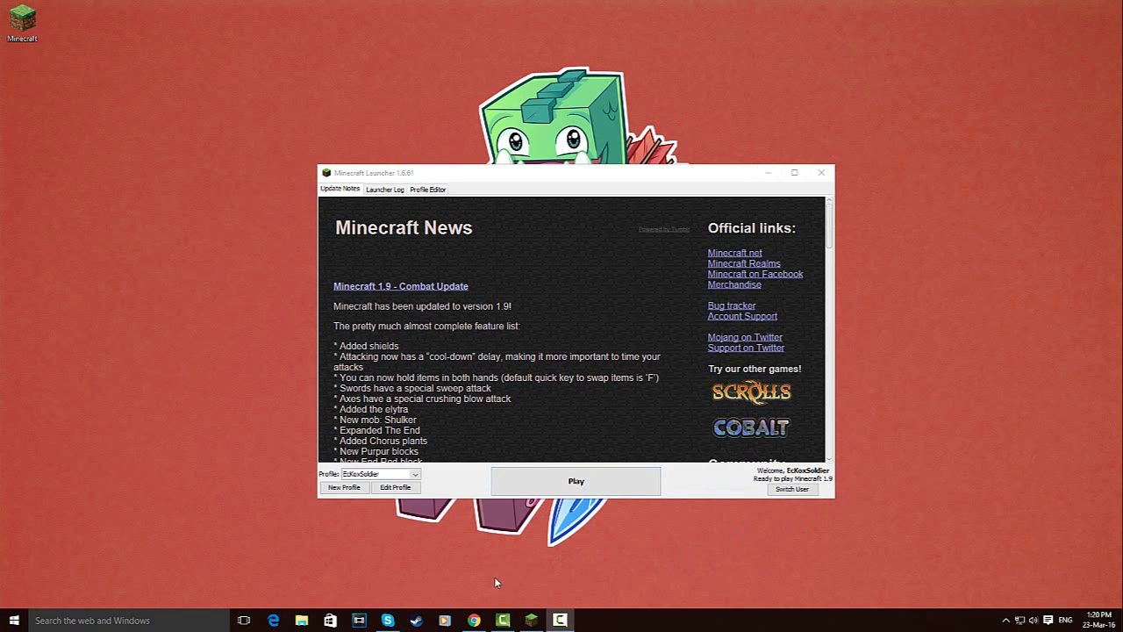
Switch to Chrome and download preview_OptiFine_1.9.0_HD_U_A3_pre.jar from OptiFine's preview versions, skipping the advert.
click(474, 621)
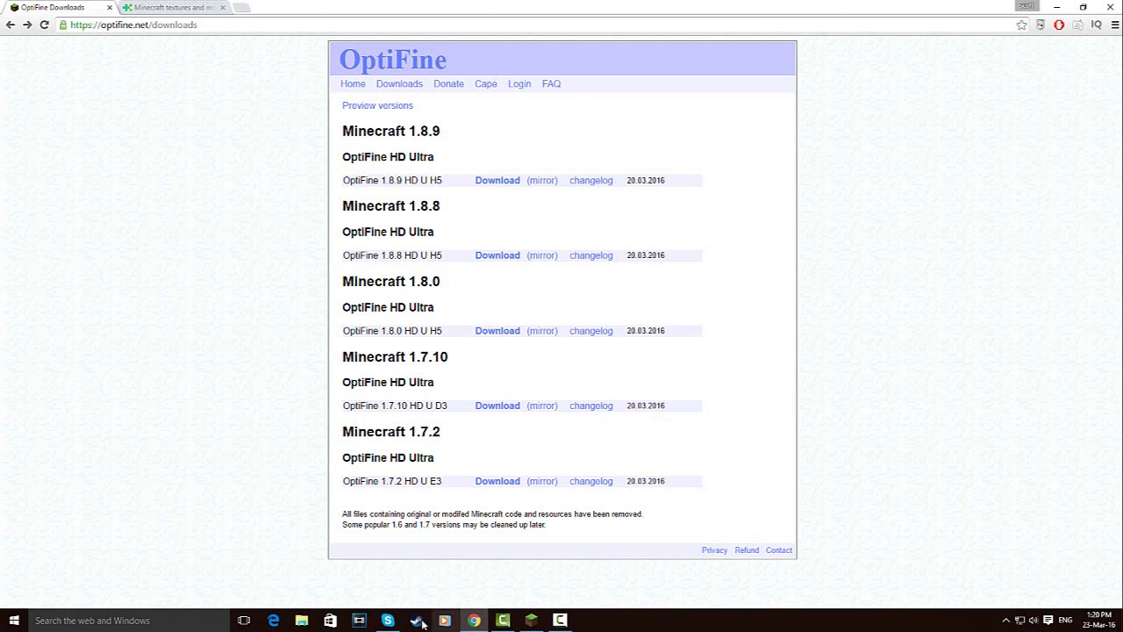
click(179, 8)
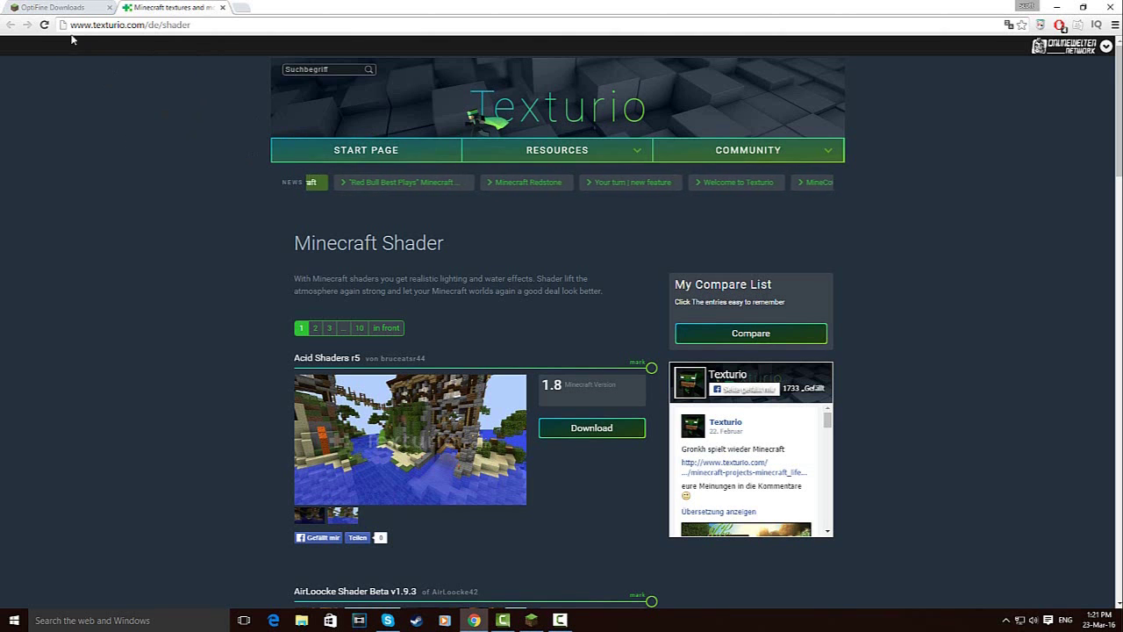
click(48, 7)
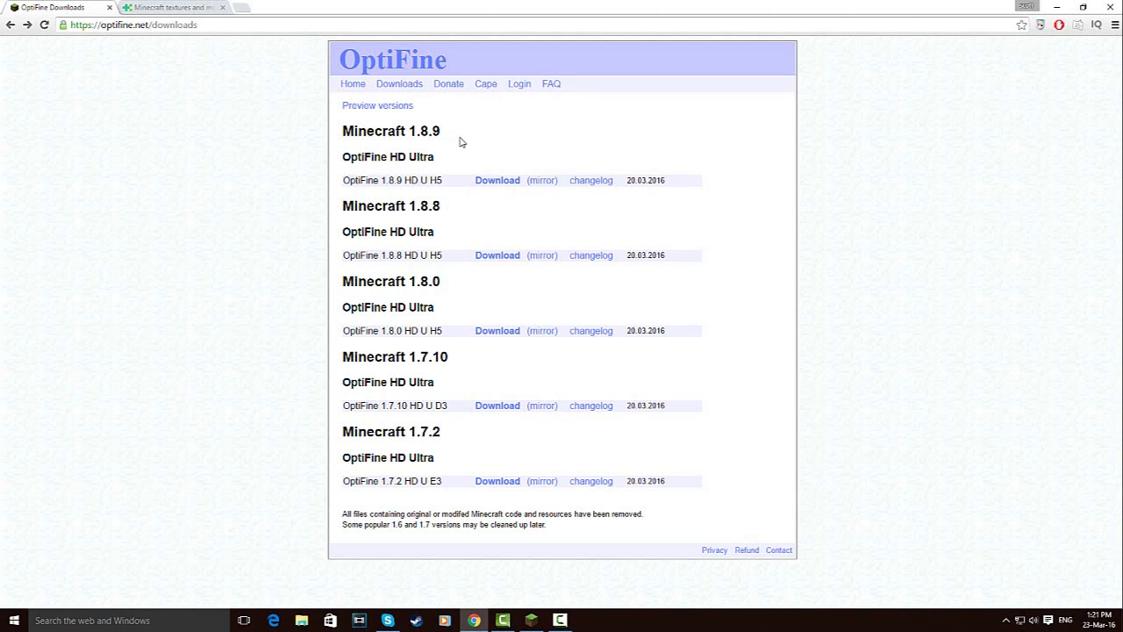
click(381, 110)
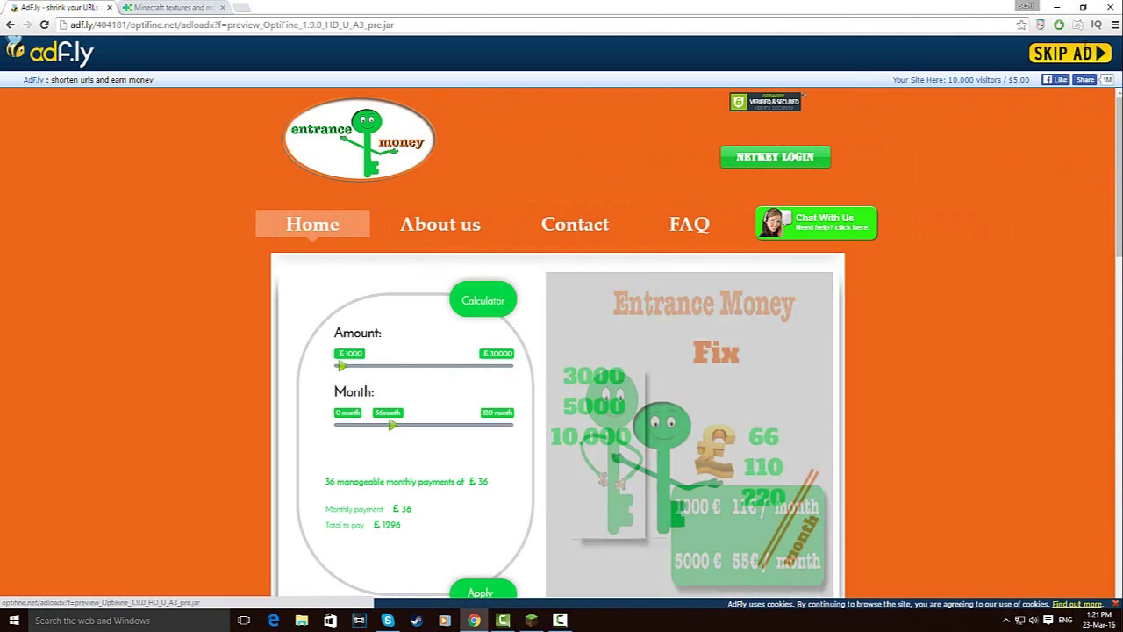
click(1087, 53)
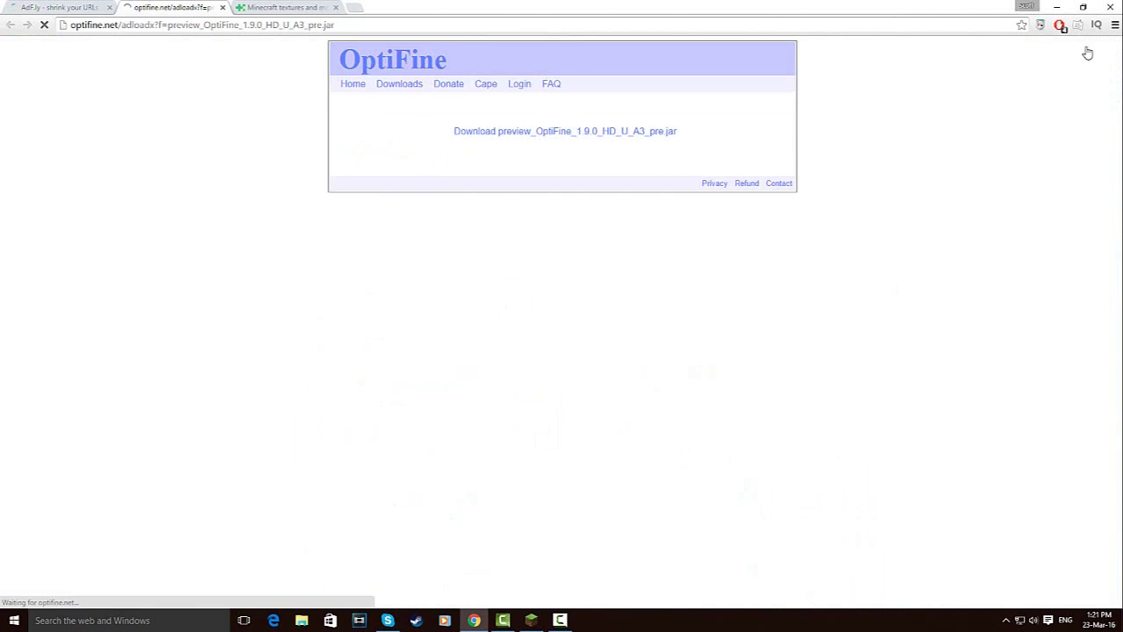
click(566, 132)
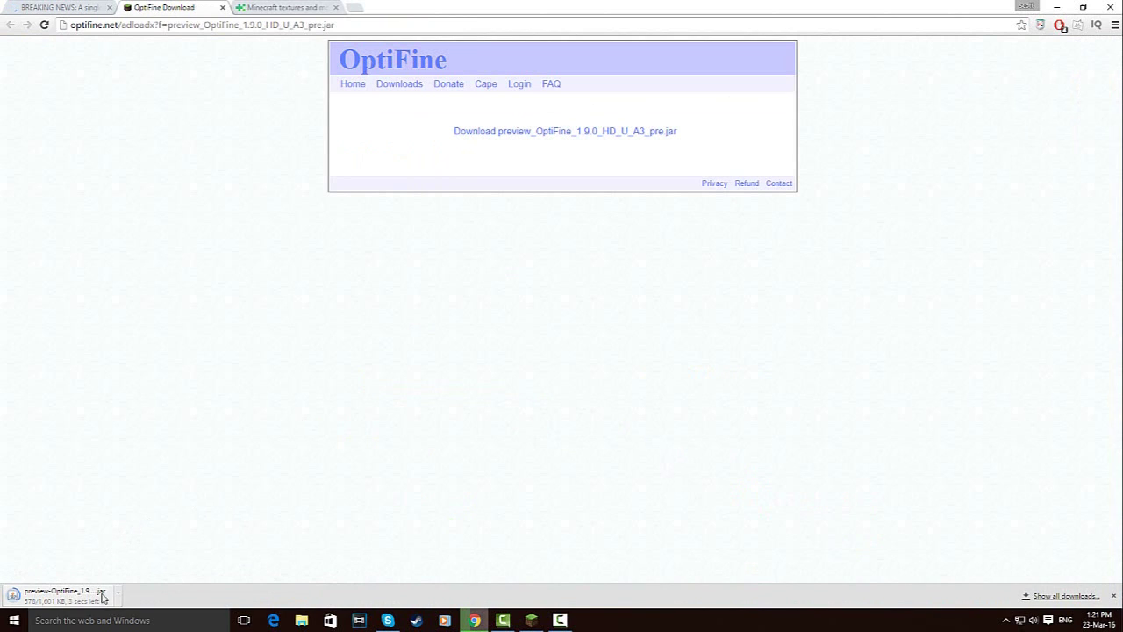
Keep the downloaded OptiFine jar and place it on the desktop, clear of the browser and launcher windows.
click(1083, 7)
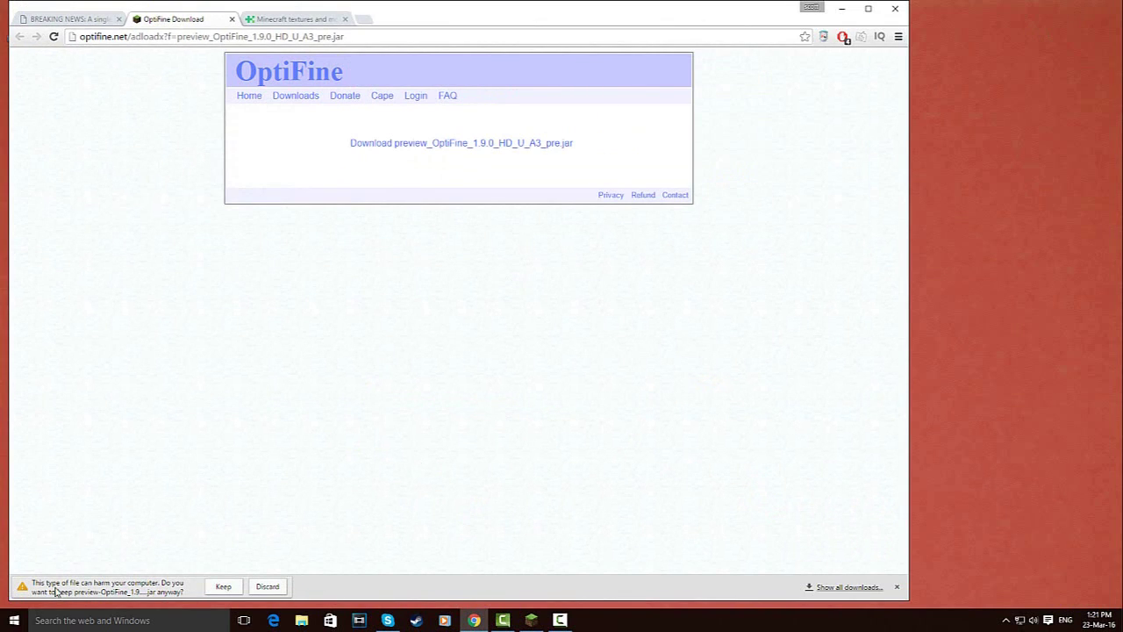
click(227, 587)
drag(55, 591, 958, 210)
click(871, 11)
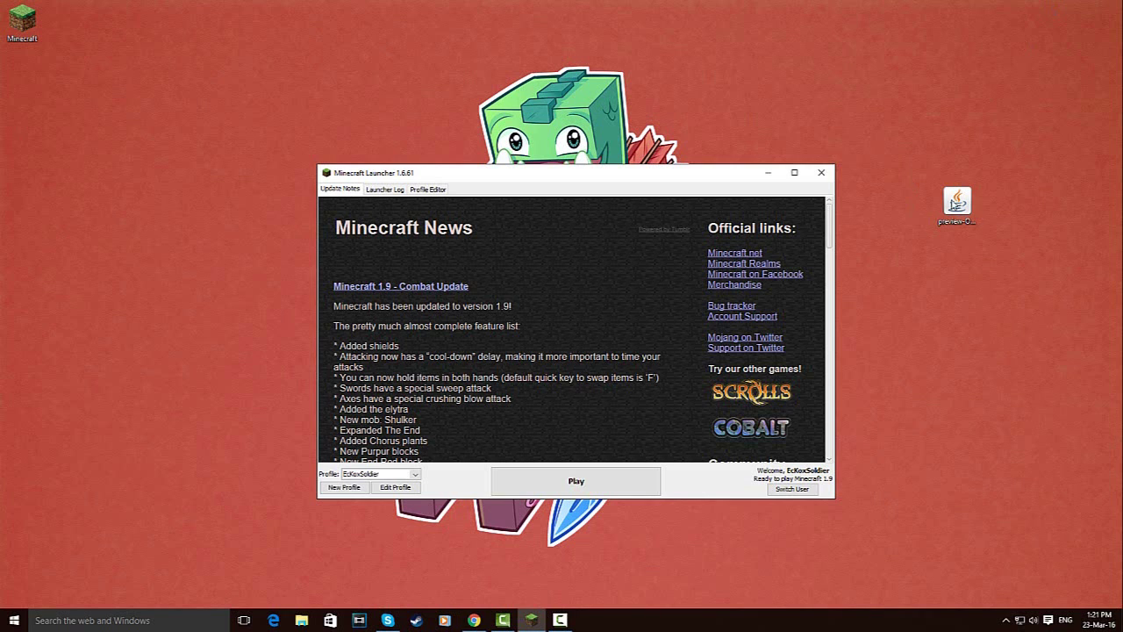
drag(611, 200, 316, 198)
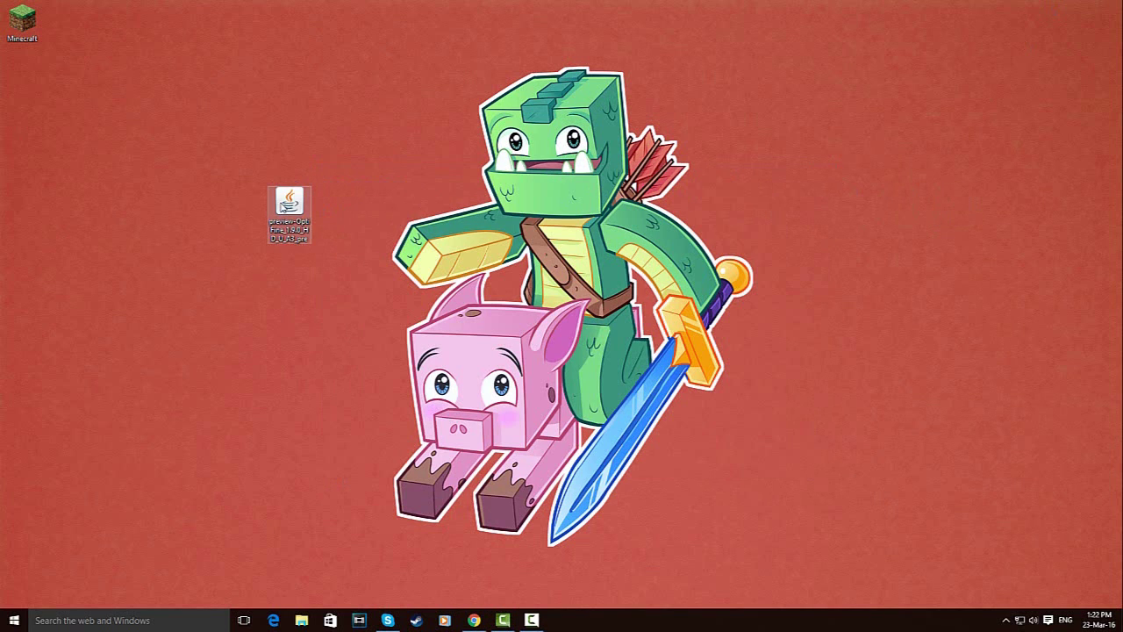
Run the OptiFine jar from the desktop and install OptiFine HD Ultra A3 pre for Minecraft 1.9.
double_click(288, 204)
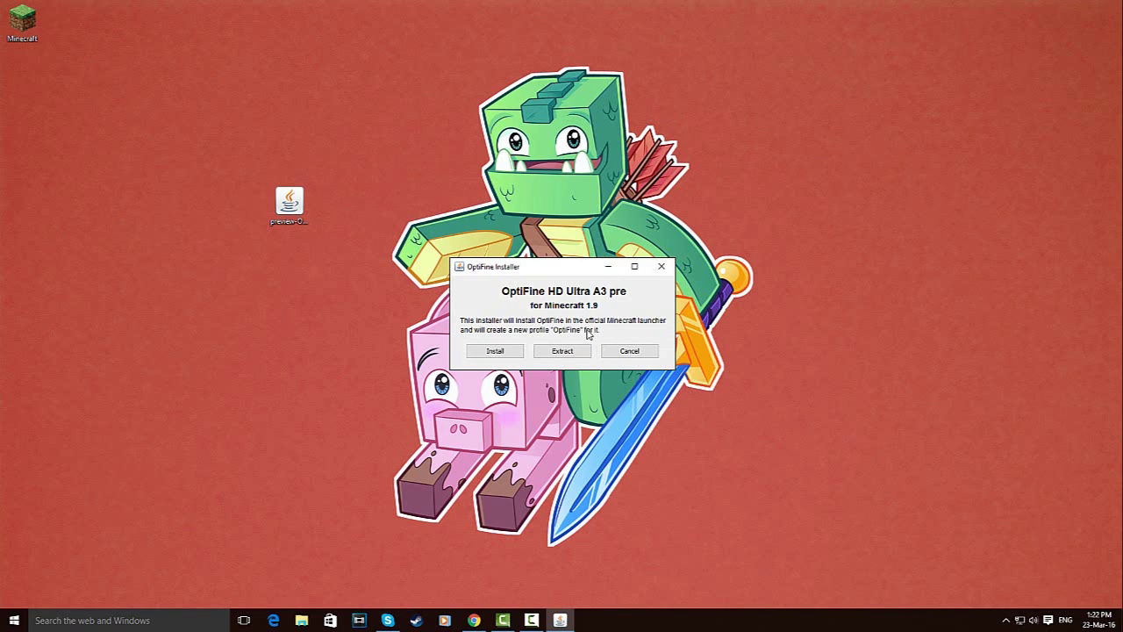
click(492, 353)
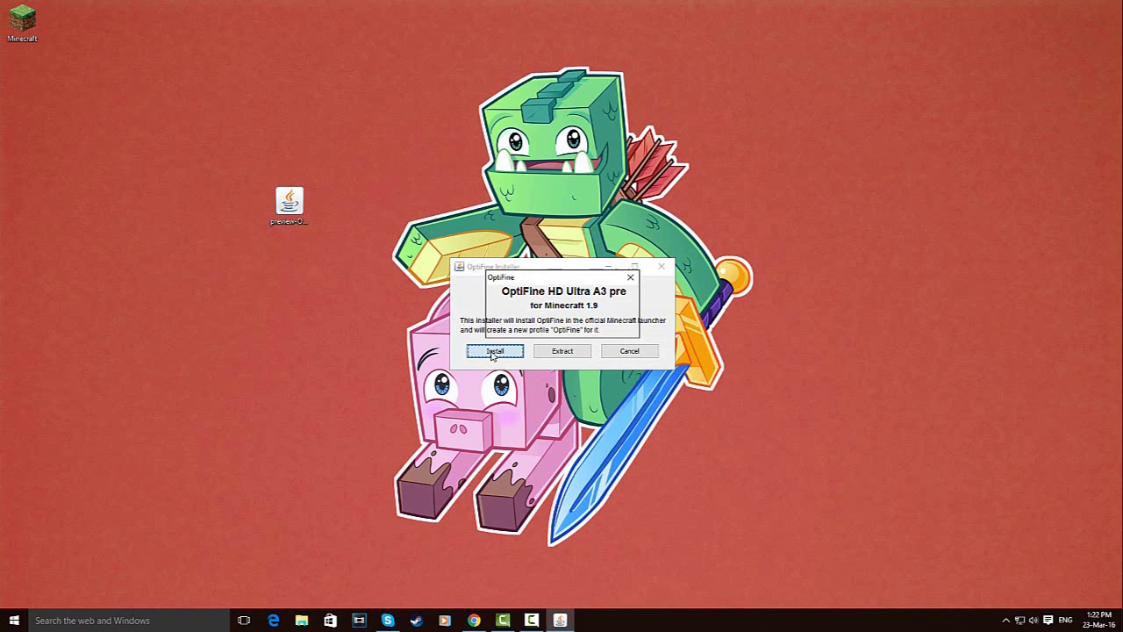
click(562, 322)
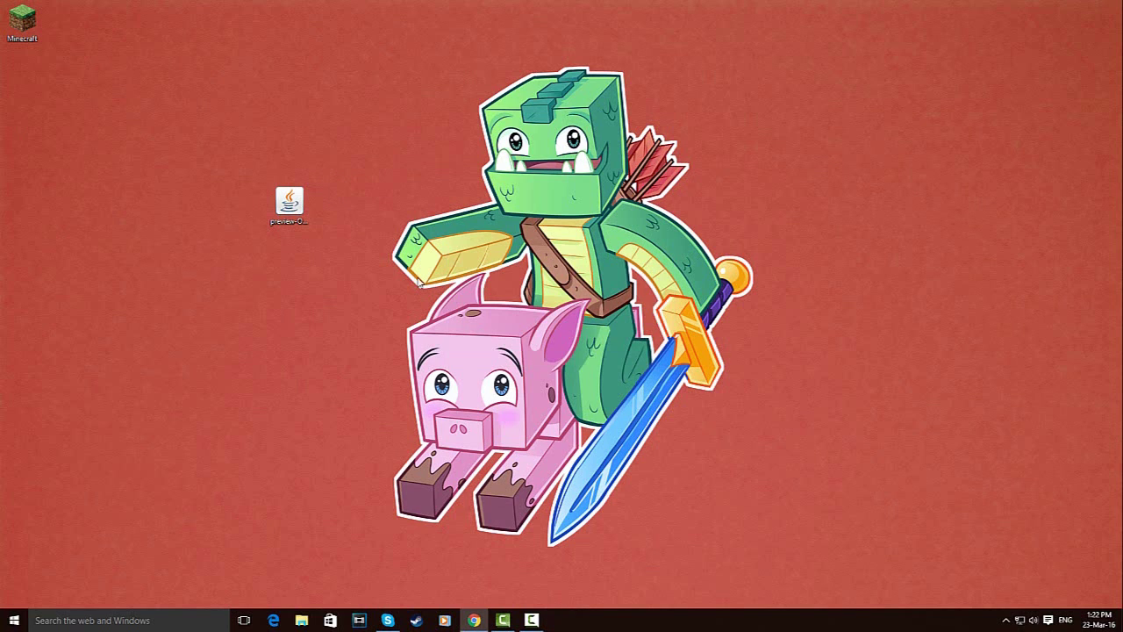
Launch Minecraft from its launcher with the OptiFine profile and maximize the game window.
double_click(22, 22)
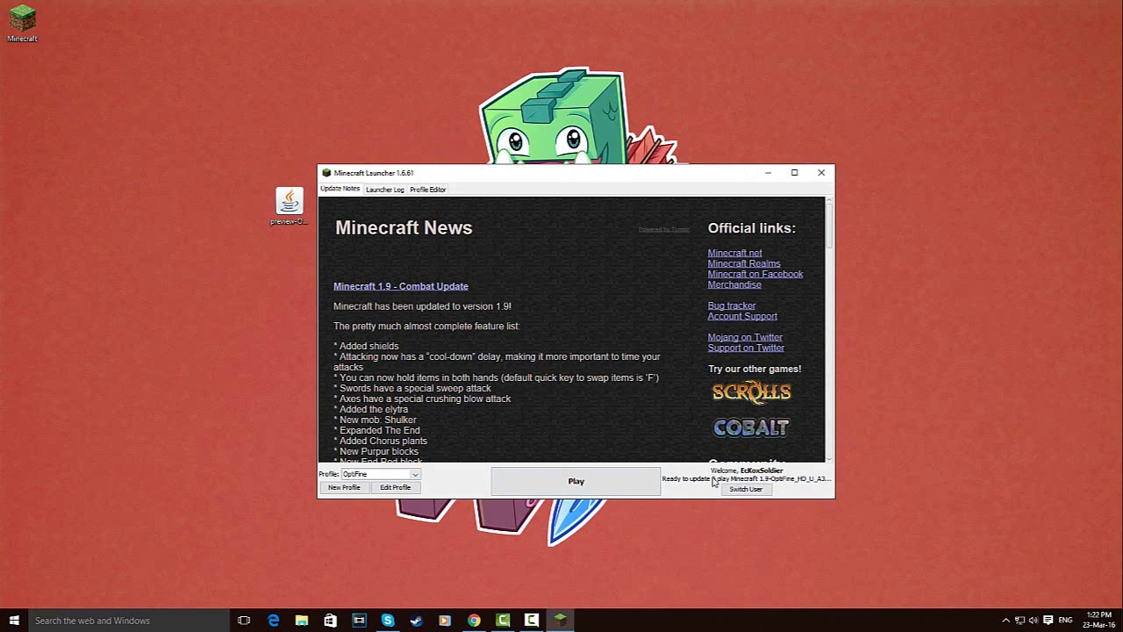
click(404, 487)
click(753, 214)
click(377, 474)
click(364, 505)
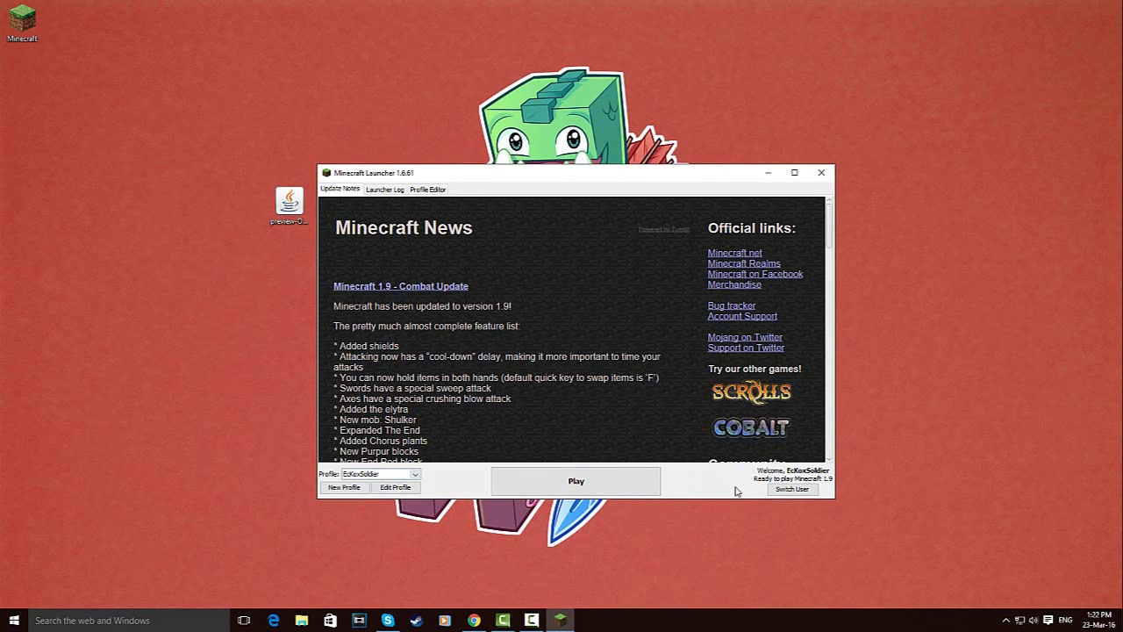
click(393, 475)
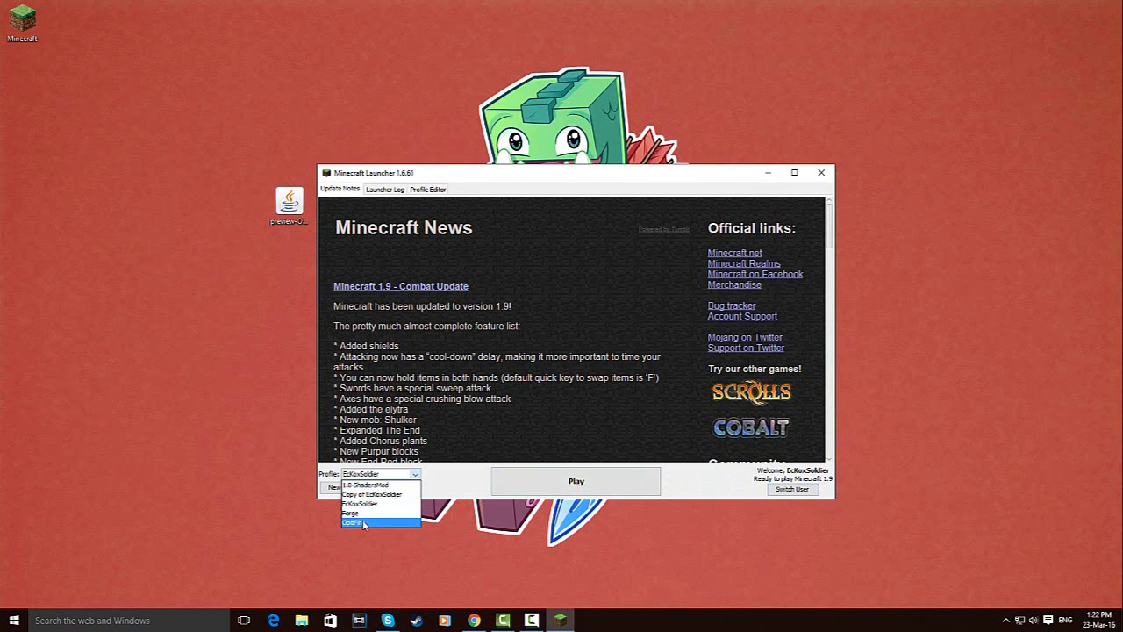
click(364, 521)
click(578, 483)
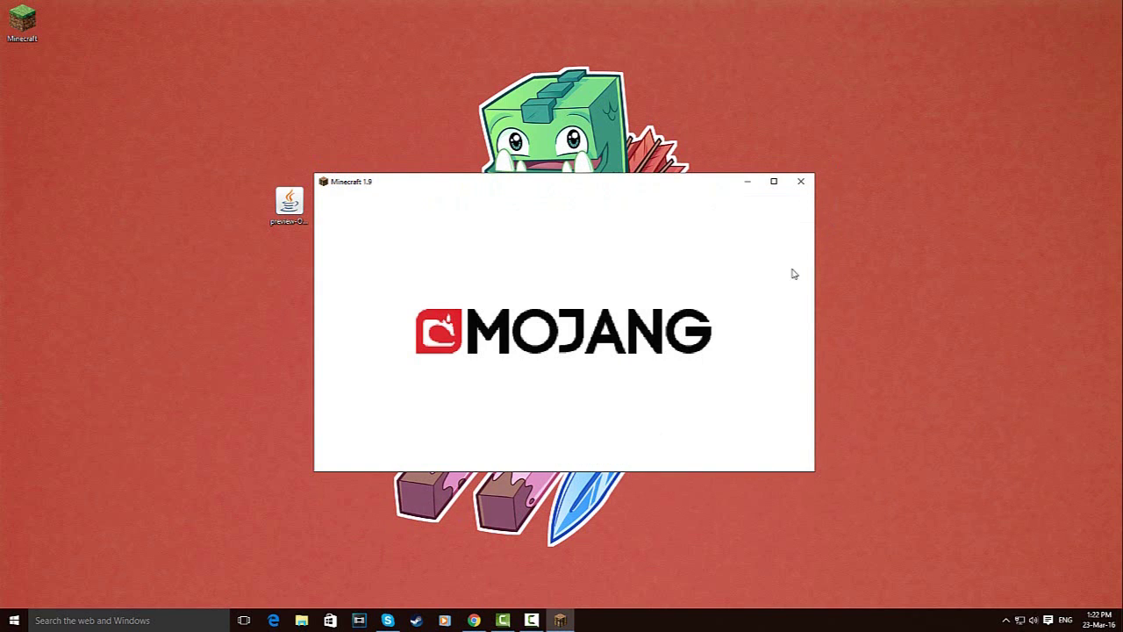
click(772, 181)
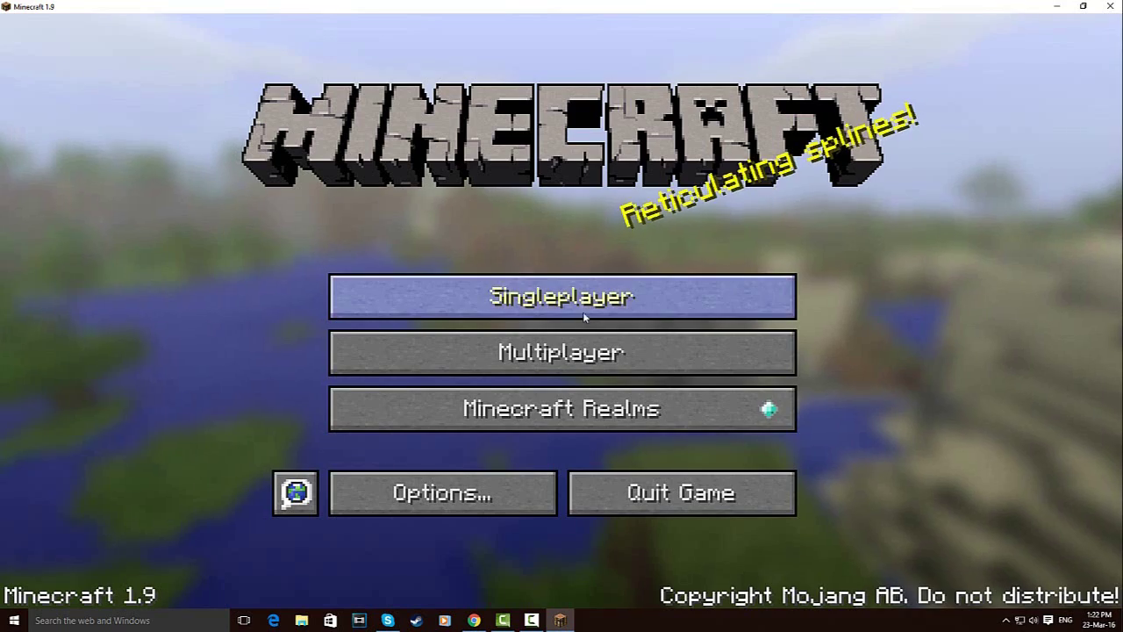
Create a new singleplayer world named New World with the game mode set to Creative.
click(549, 297)
click(837, 567)
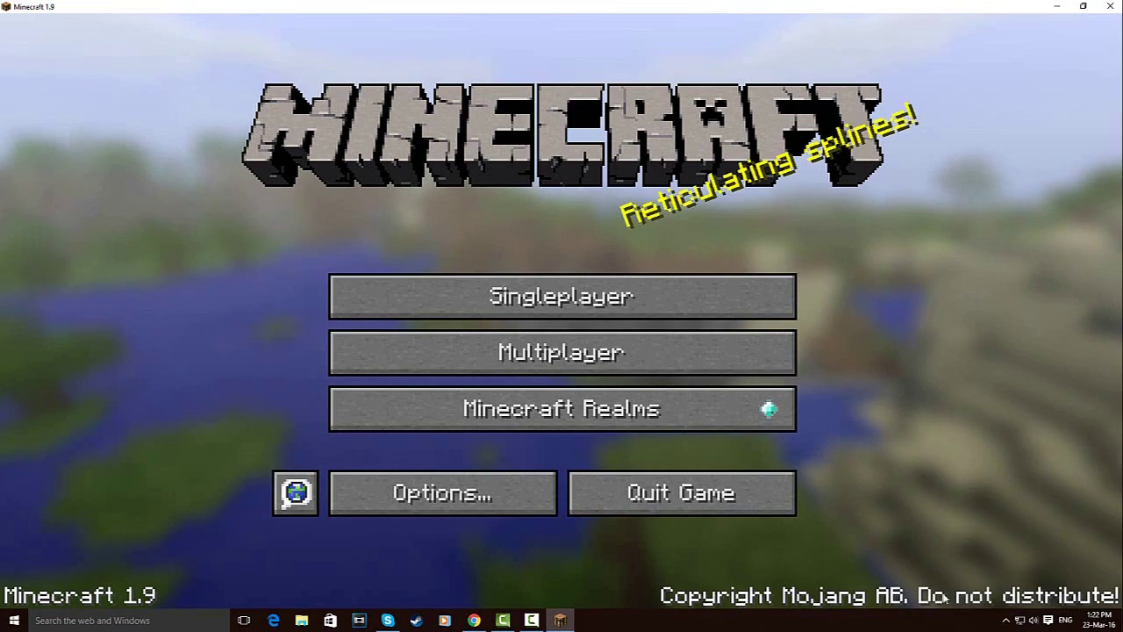
click(579, 302)
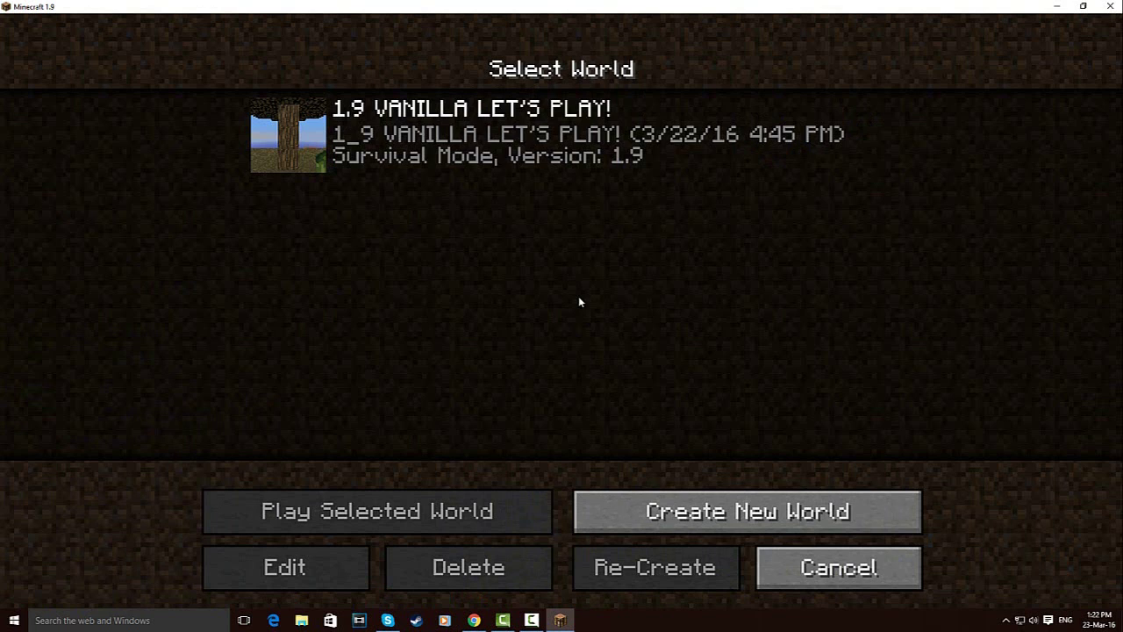
click(677, 498)
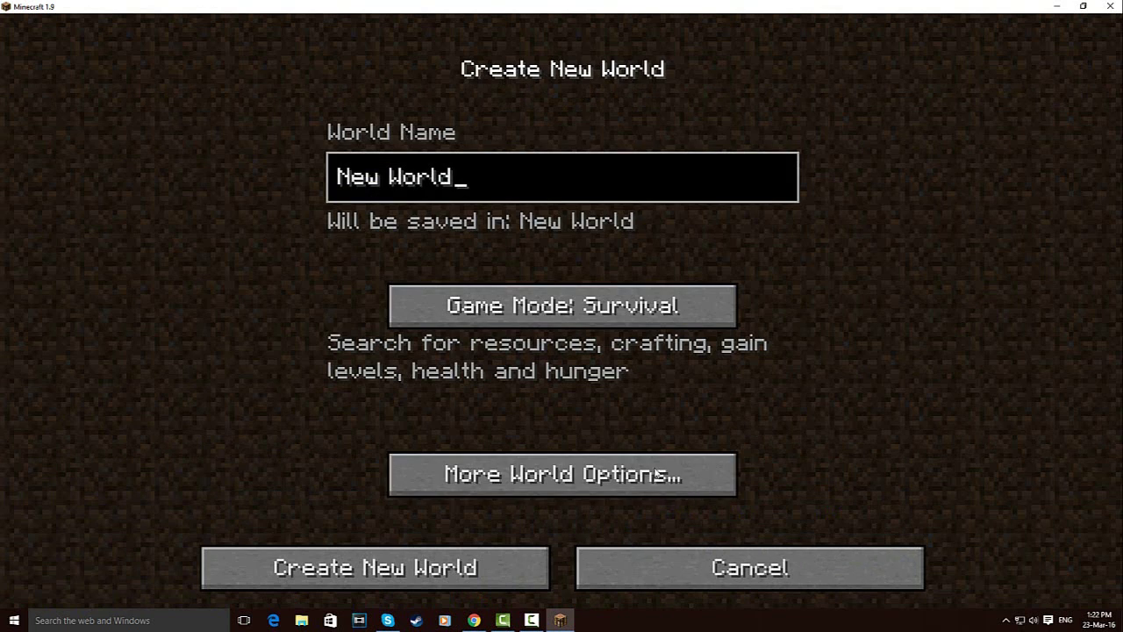
click(570, 318)
click(570, 314)
click(570, 310)
click(569, 307)
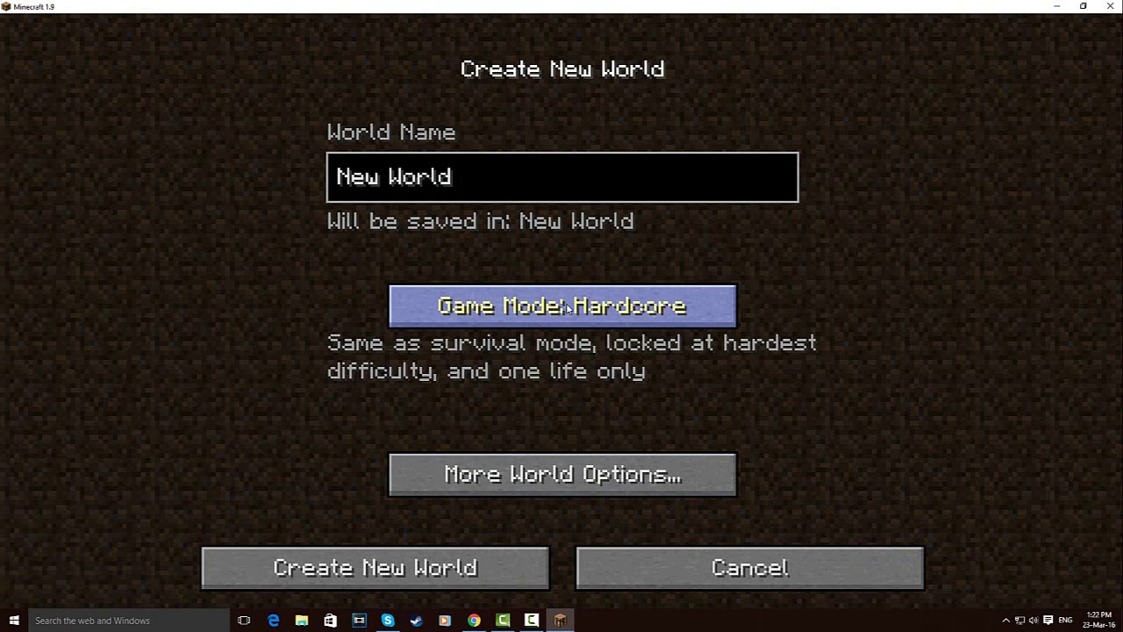
click(569, 307)
click(366, 578)
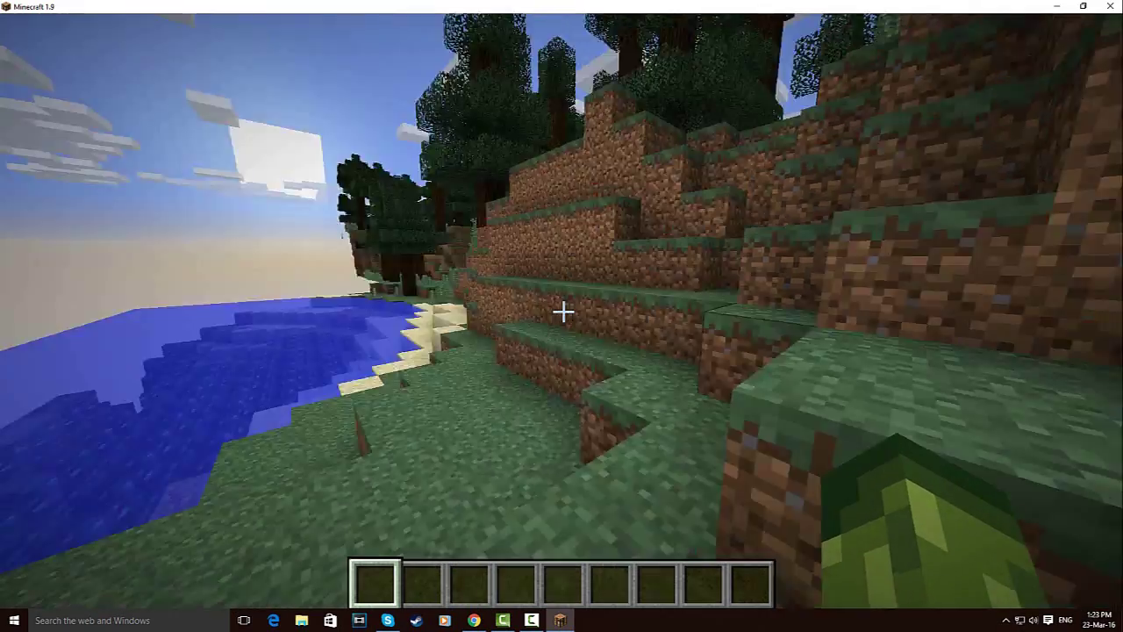
Open the in-game video settings and look through OptiFine's Quality Settings.
key(Escape)
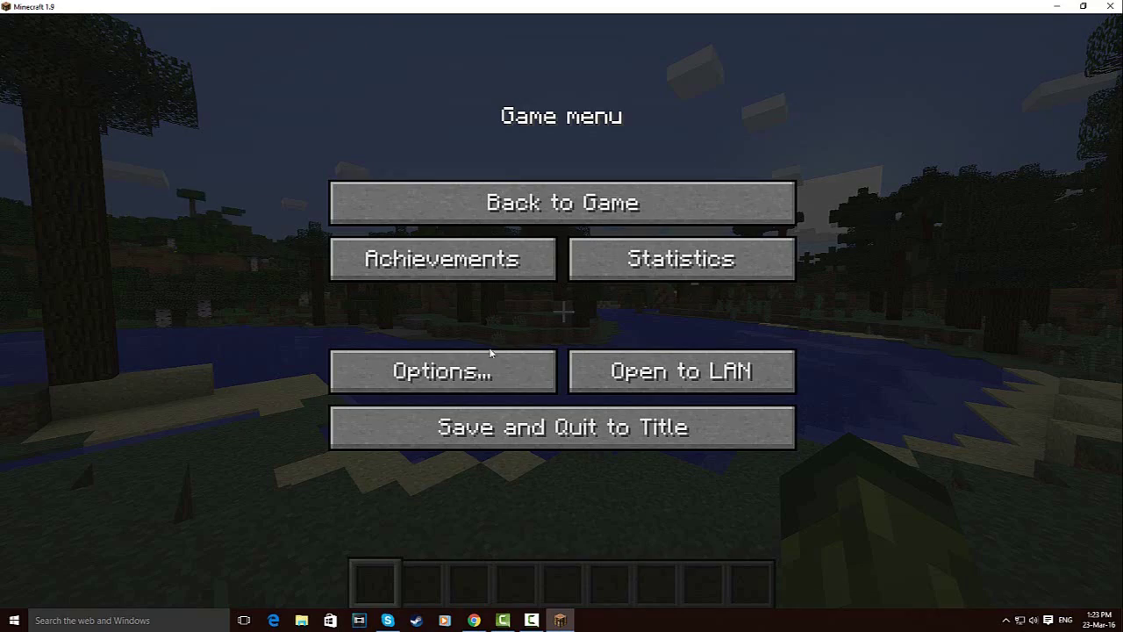
click(404, 364)
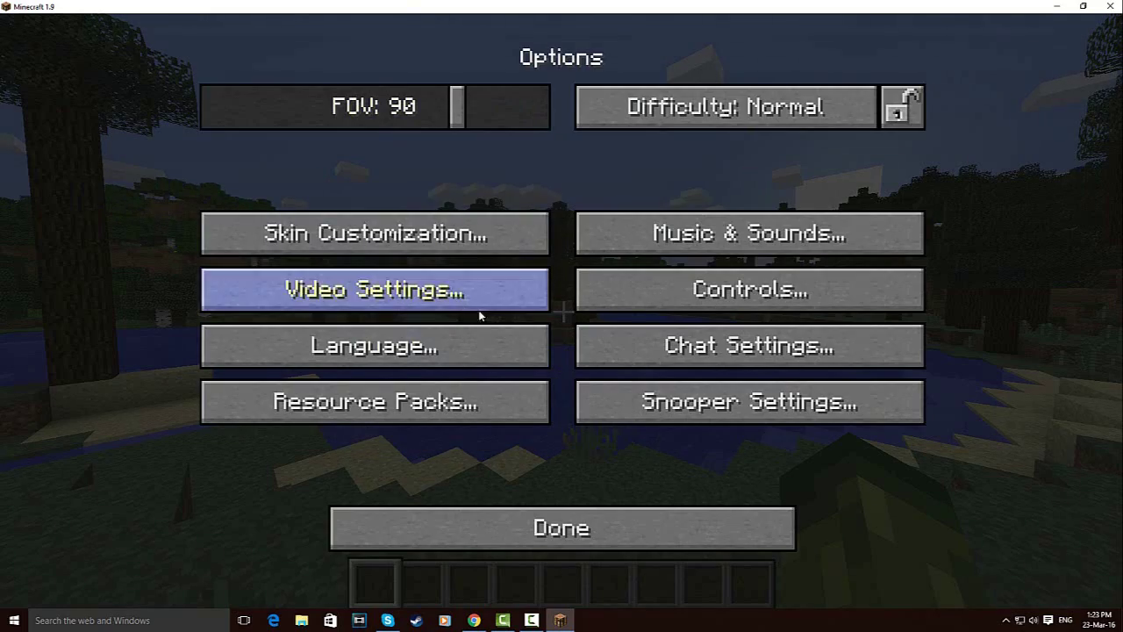
click(554, 523)
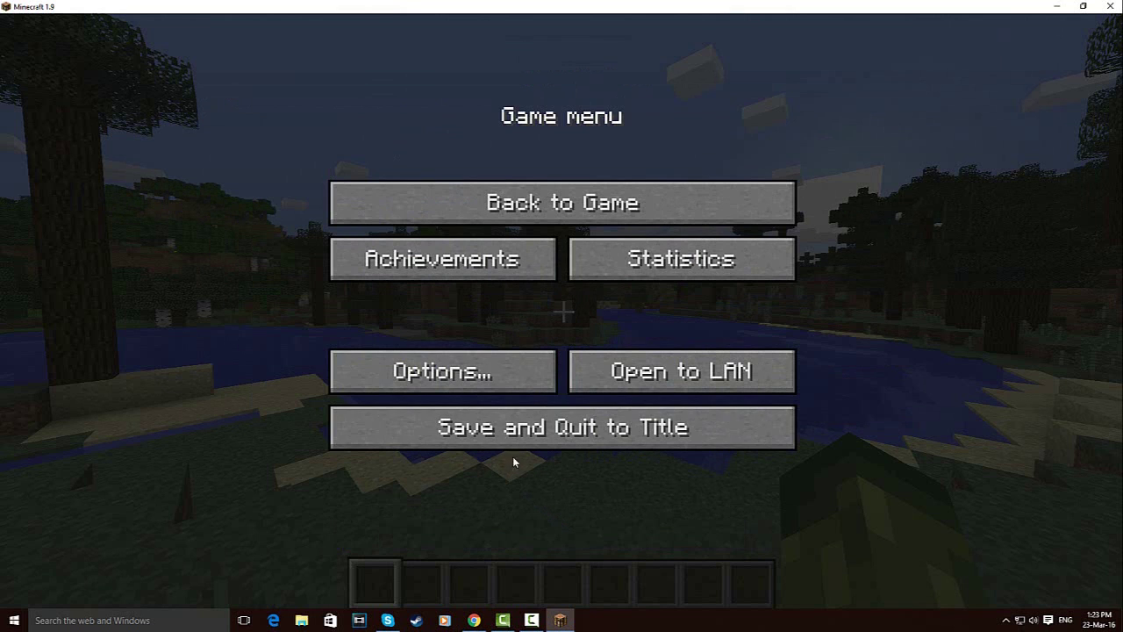
click(471, 381)
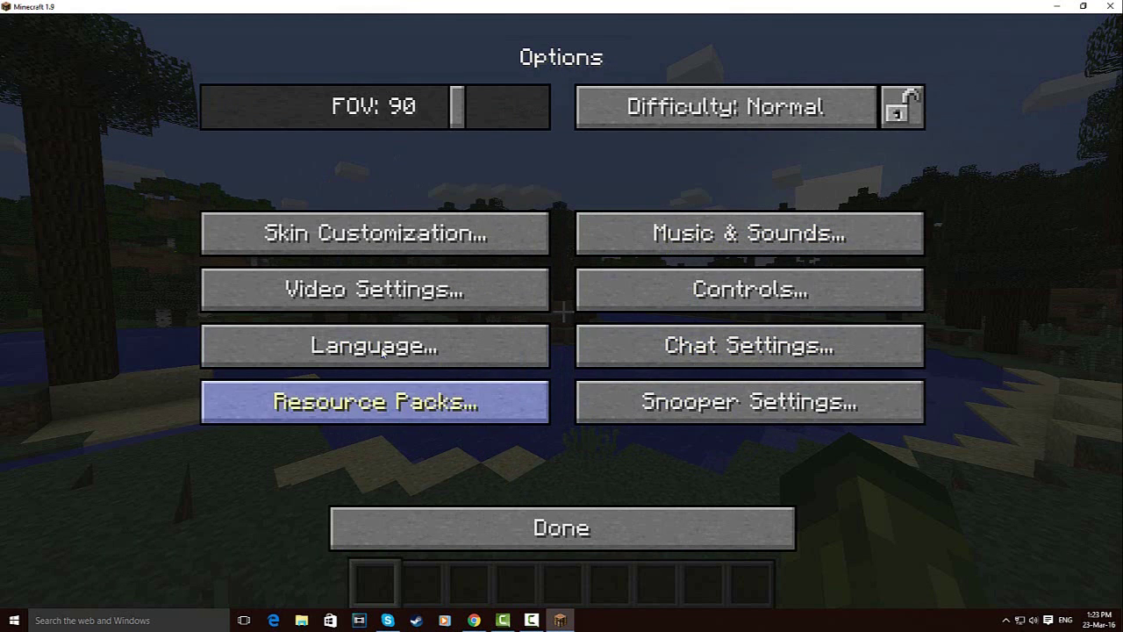
click(370, 298)
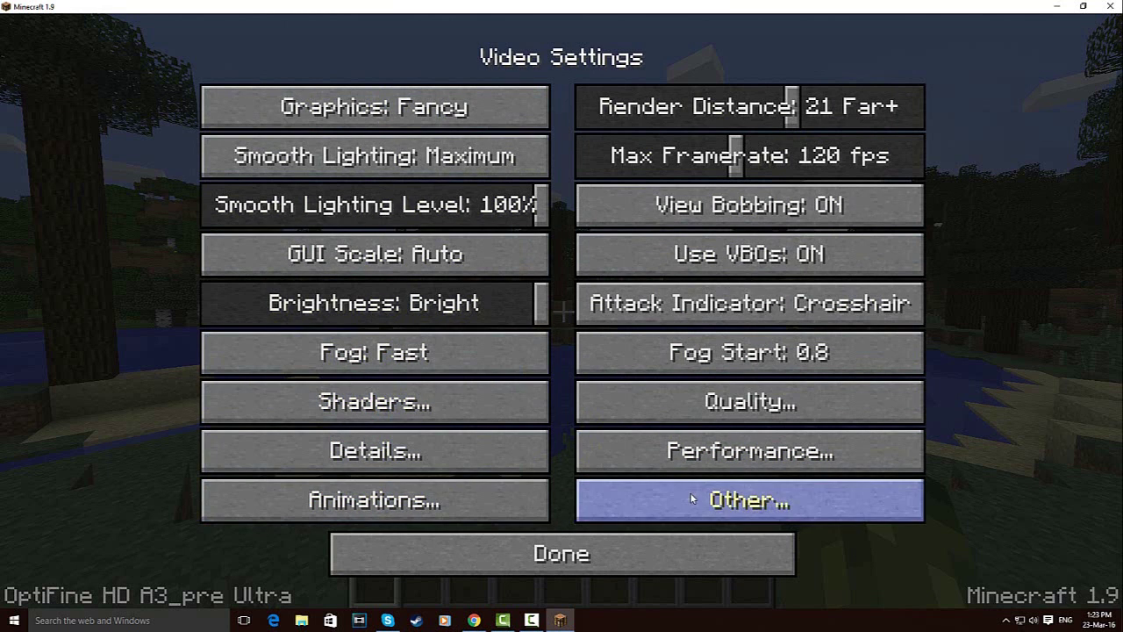
click(720, 420)
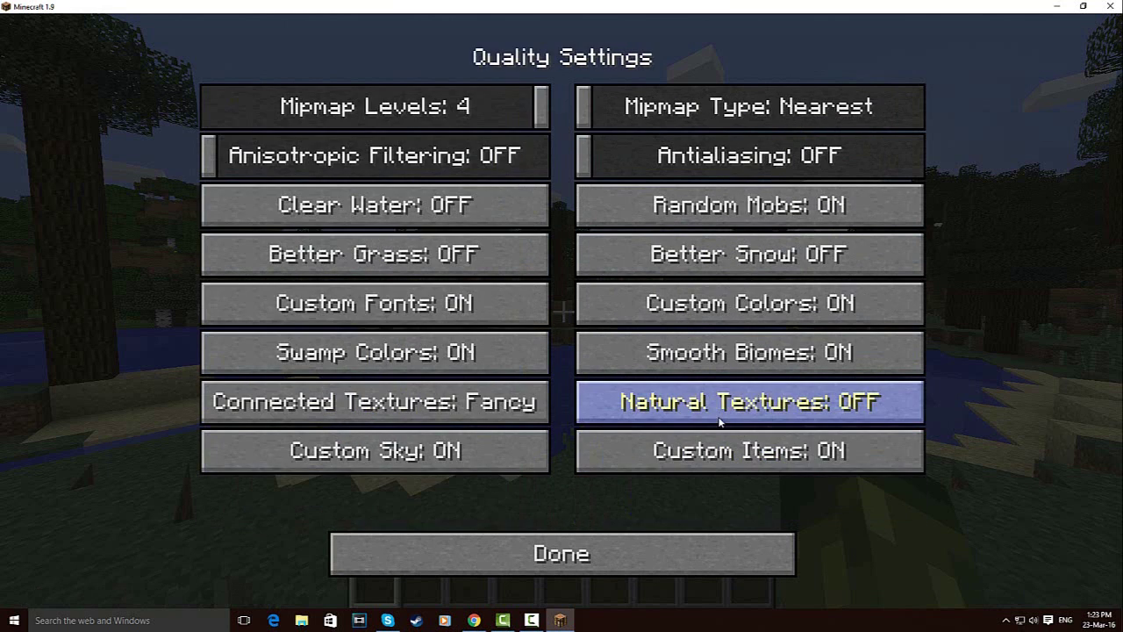
click(663, 549)
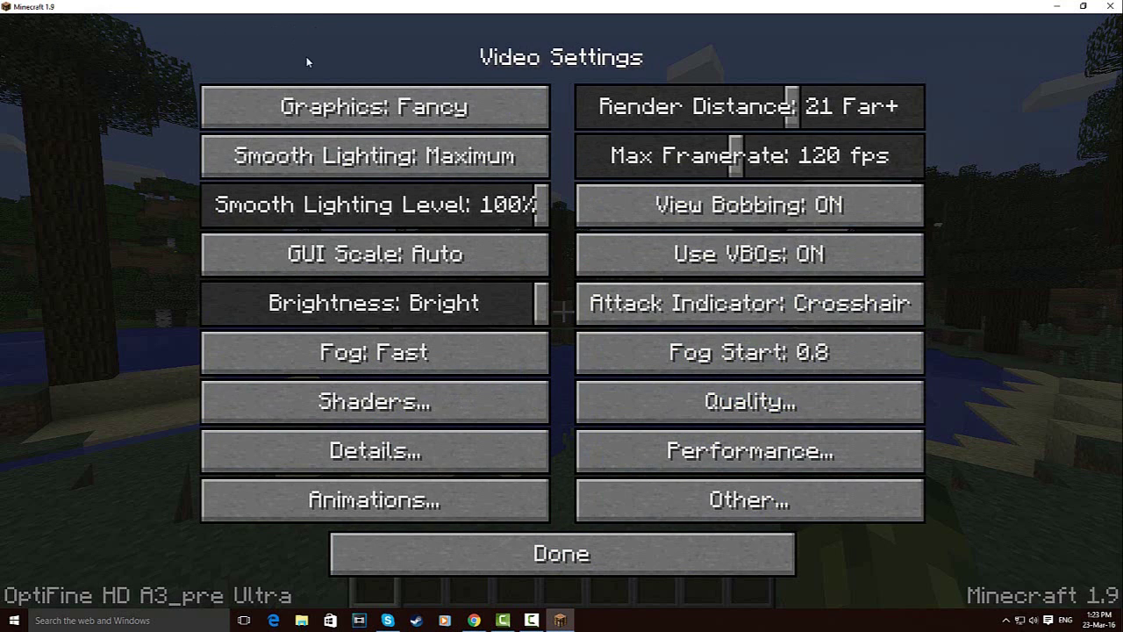
Turn Show FPS on in OptiFine's Other Settings, leave the Lagometer off, and return to the game.
click(714, 498)
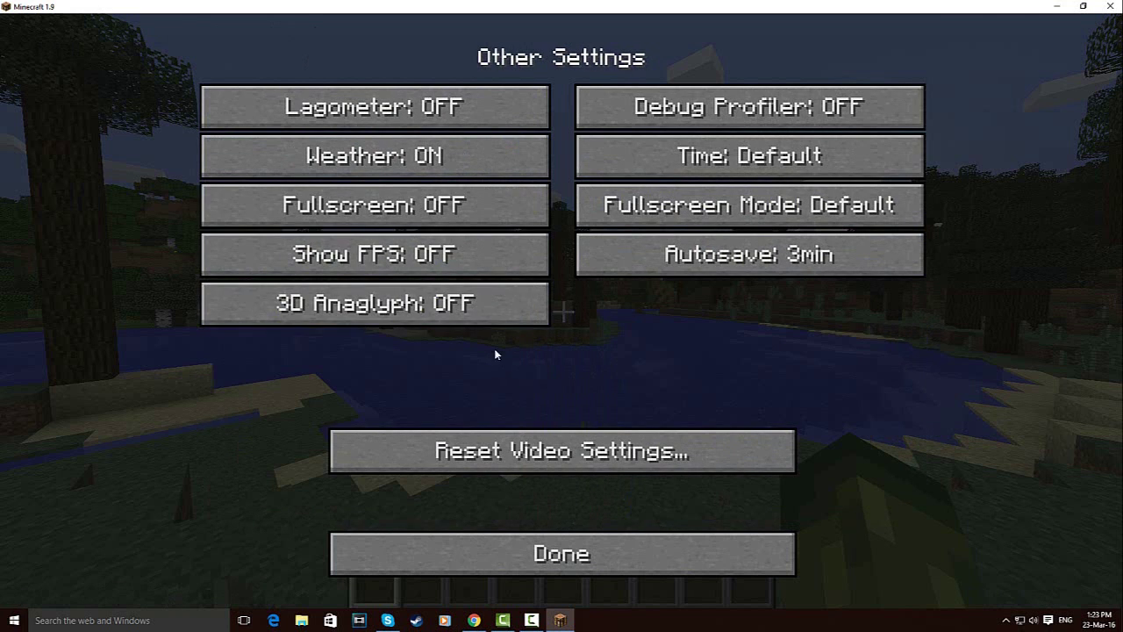
click(391, 263)
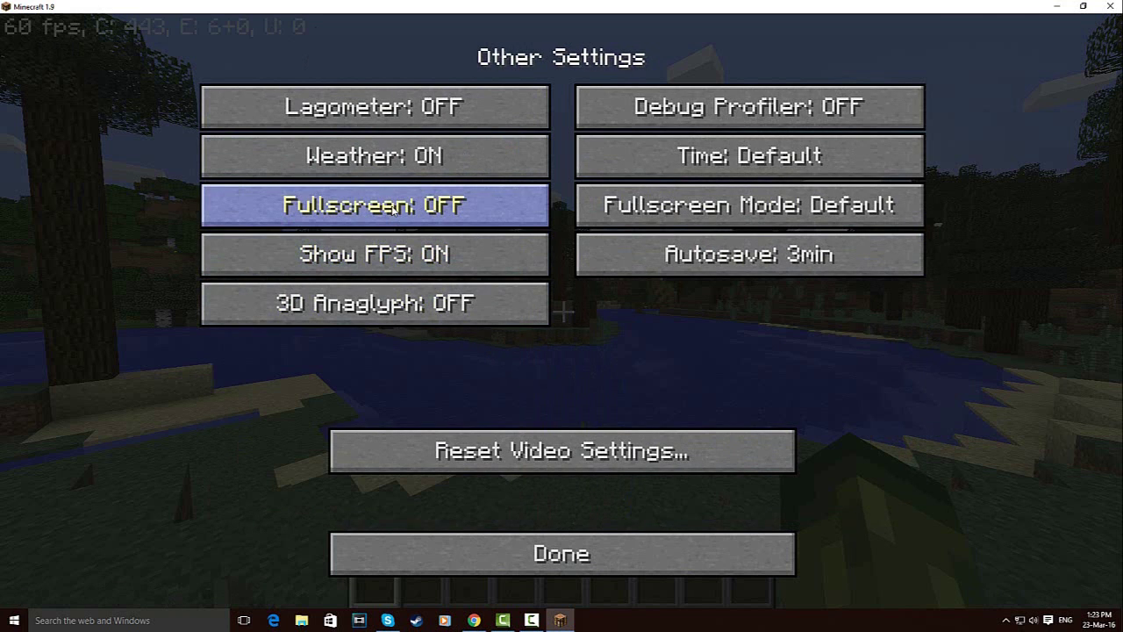
click(386, 107)
click(386, 107)
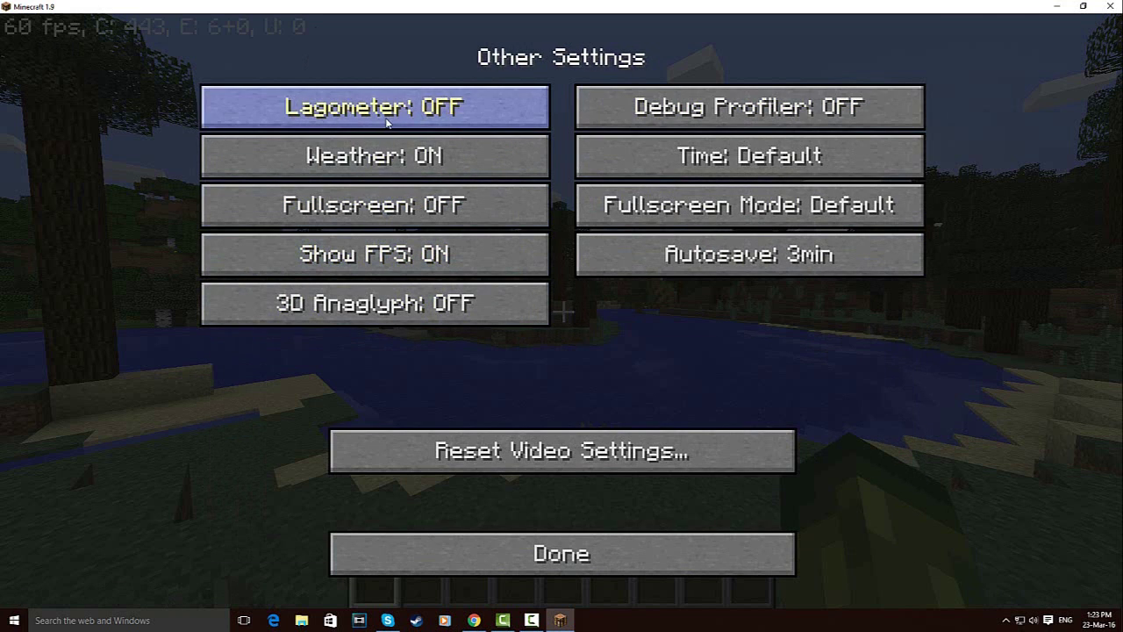
click(517, 542)
click(522, 548)
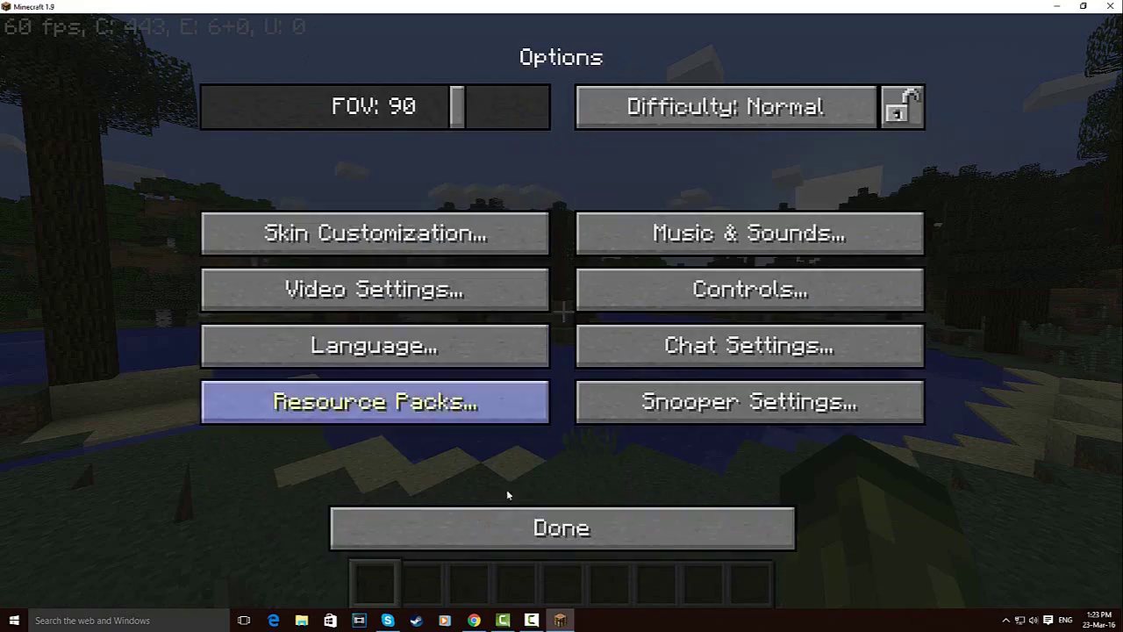
click(513, 526)
click(526, 215)
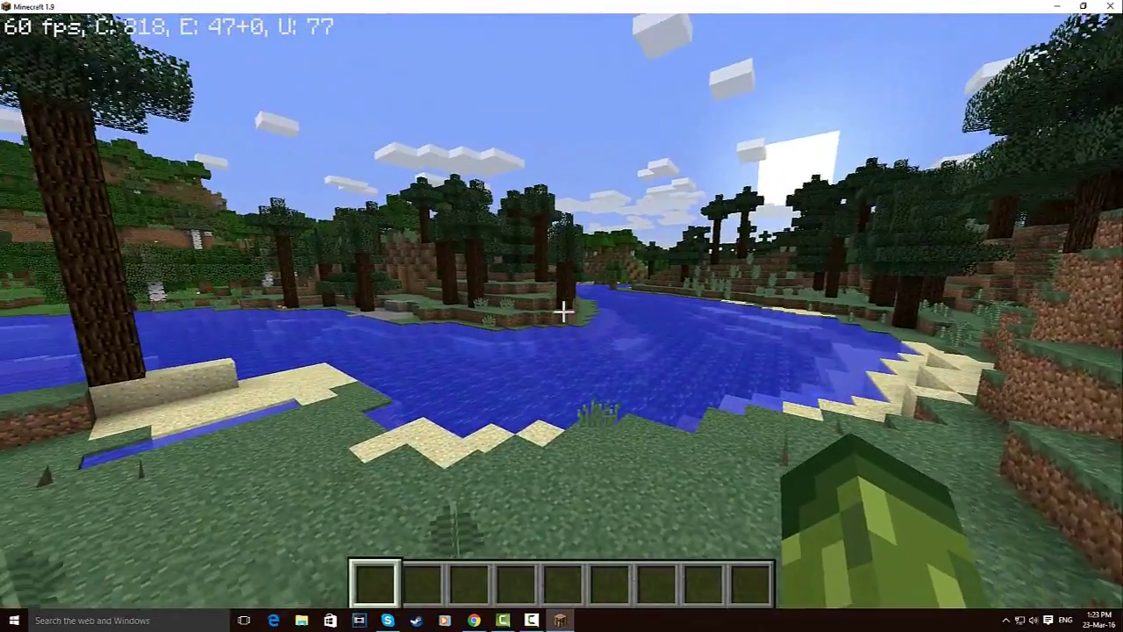
Save the current world and quit to the title screen.
key(Escape)
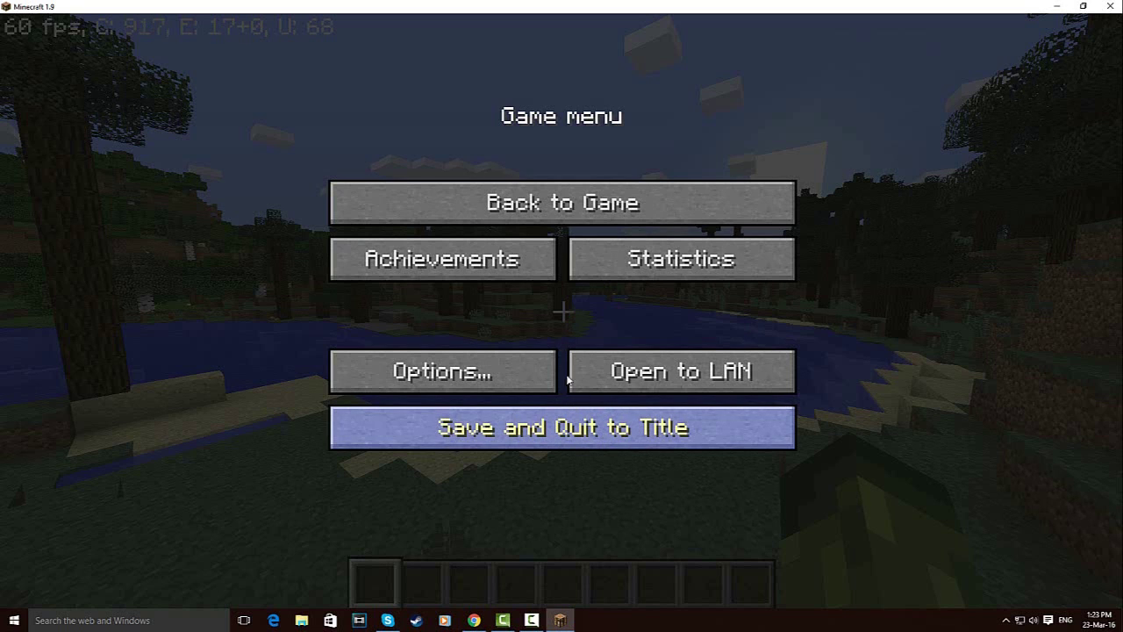
click(537, 430)
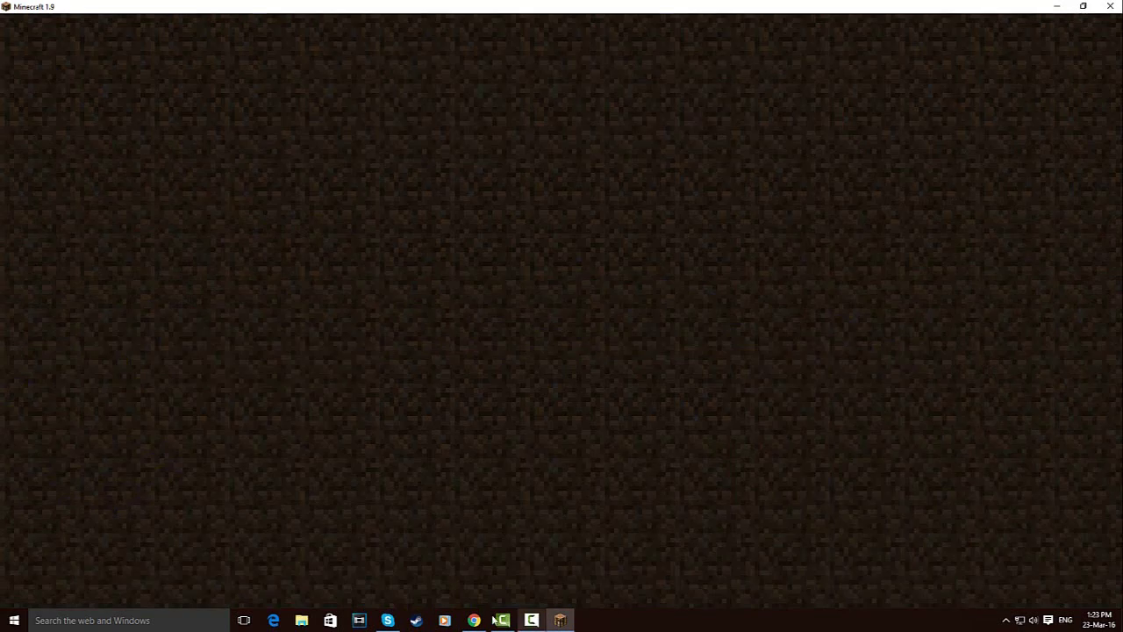
click(606, 491)
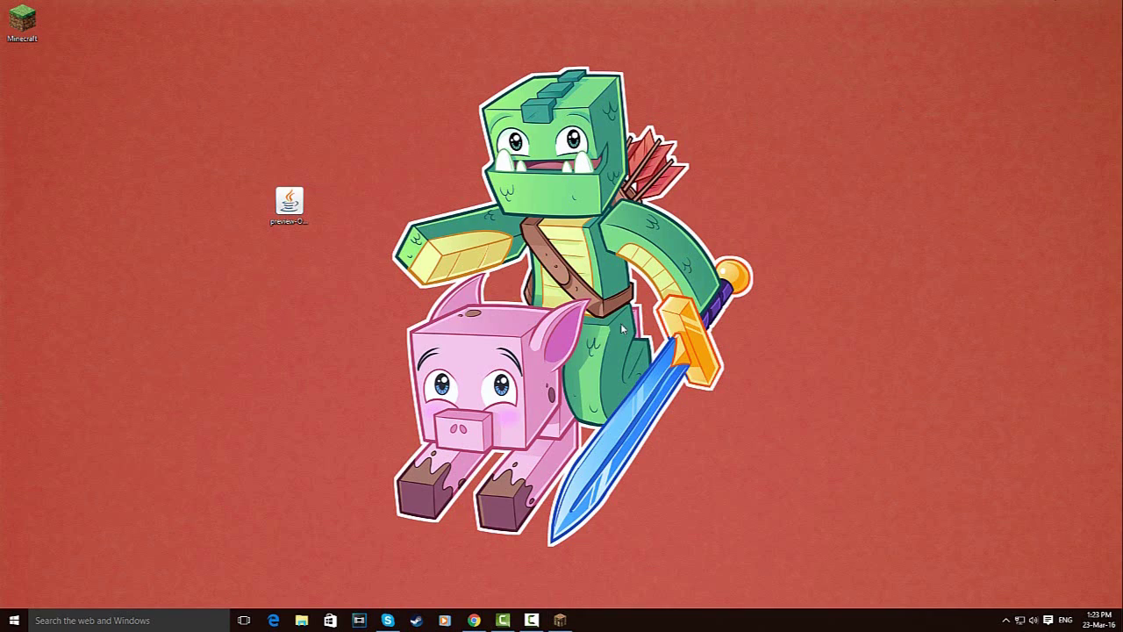
Switch to Chrome, close the downloads bar and open the AirLoocke42 Shader forum thread from Texturio's Minecraft Shader page.
click(474, 620)
click(277, 7)
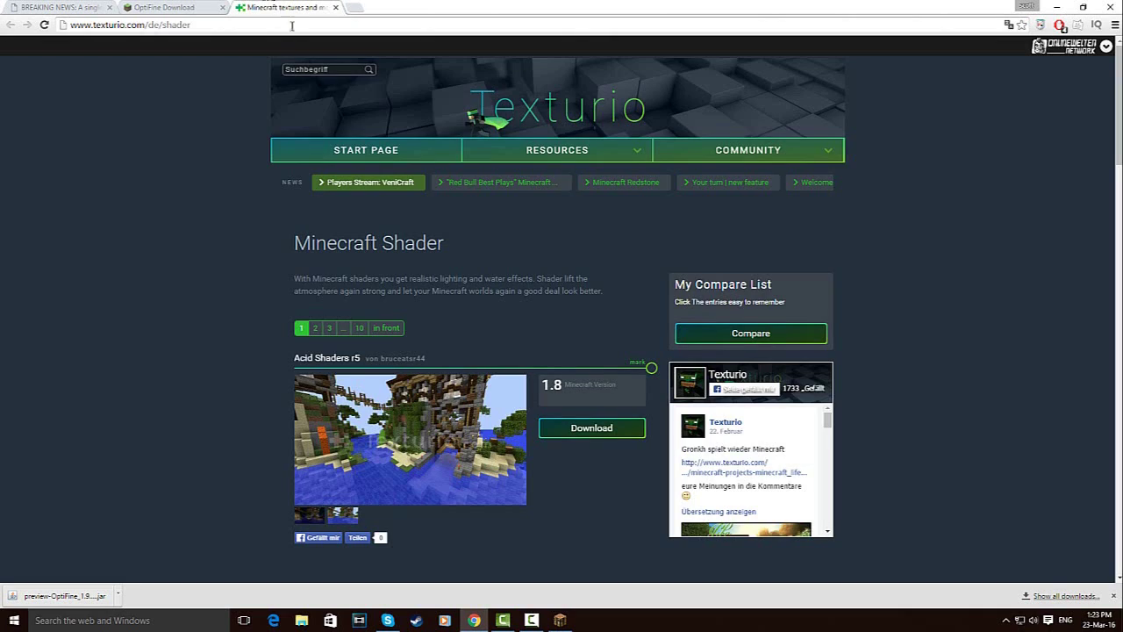
click(1113, 595)
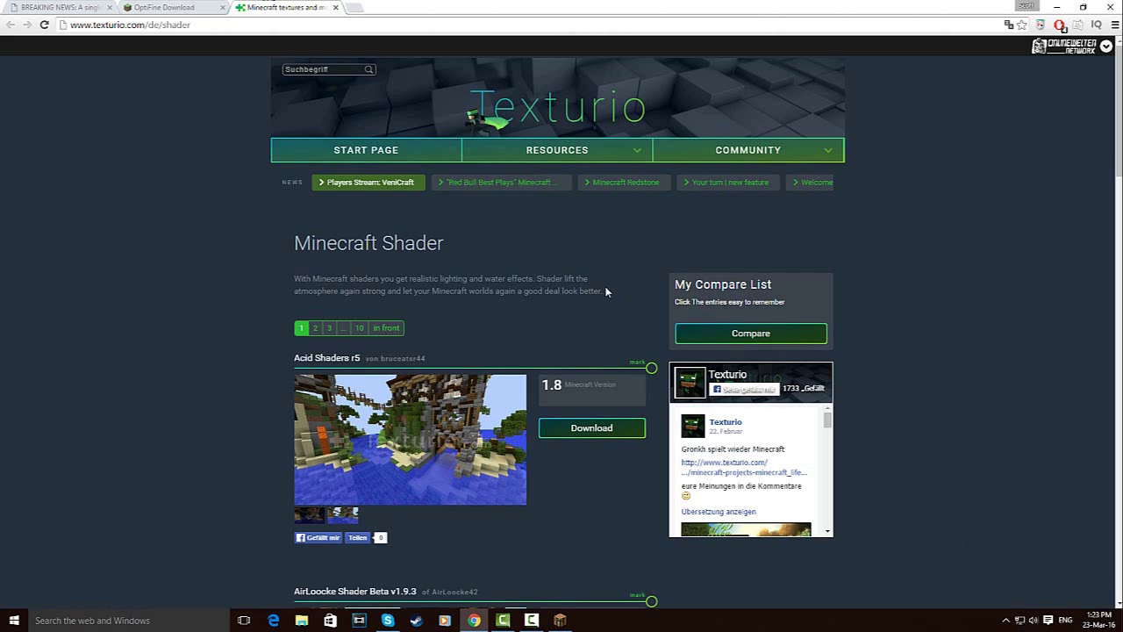
scroll(605, 291, down, 3)
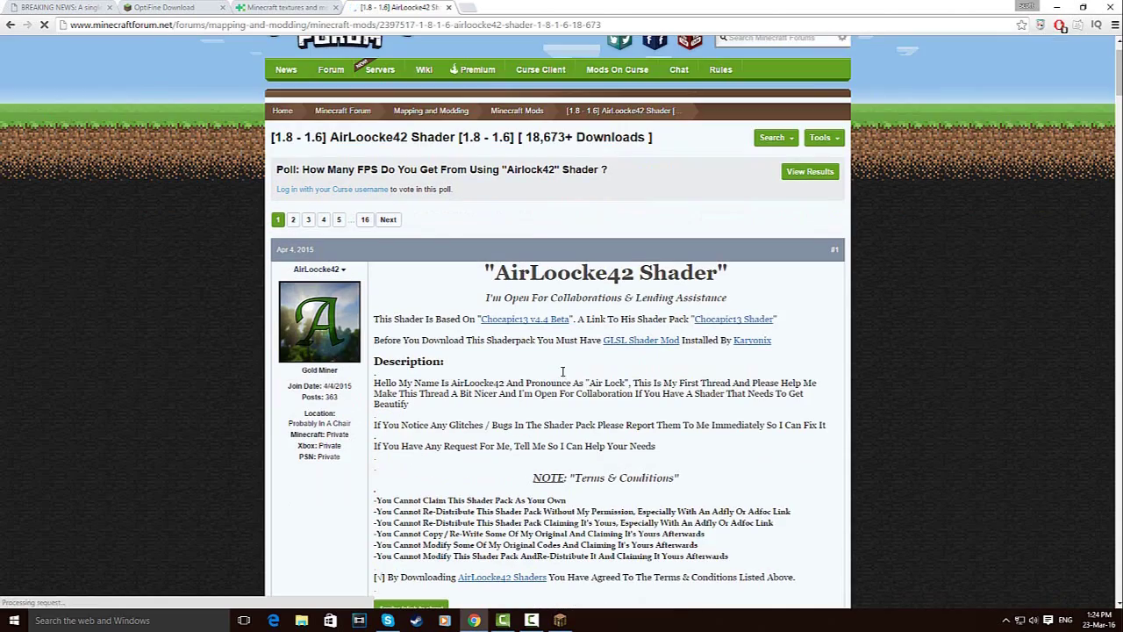
Reveal the download links in the AirLoocke42 thread and download AirLoocke42 Ultra v2.2.0 from MediaFire.
scroll(702, 307, down, 15)
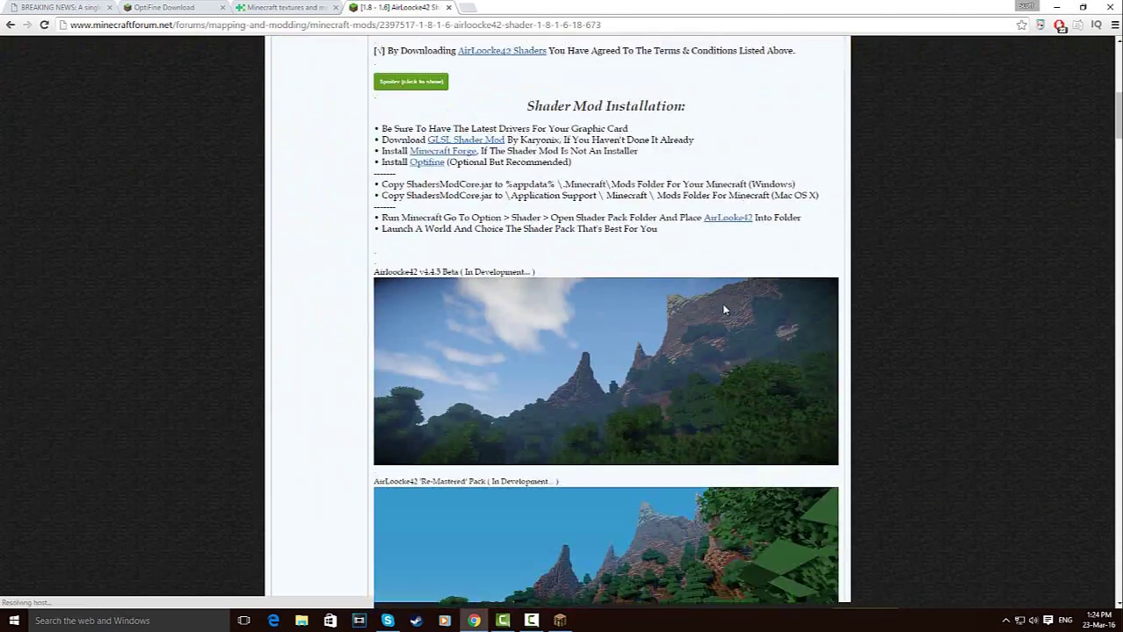
scroll(695, 311, down, 3)
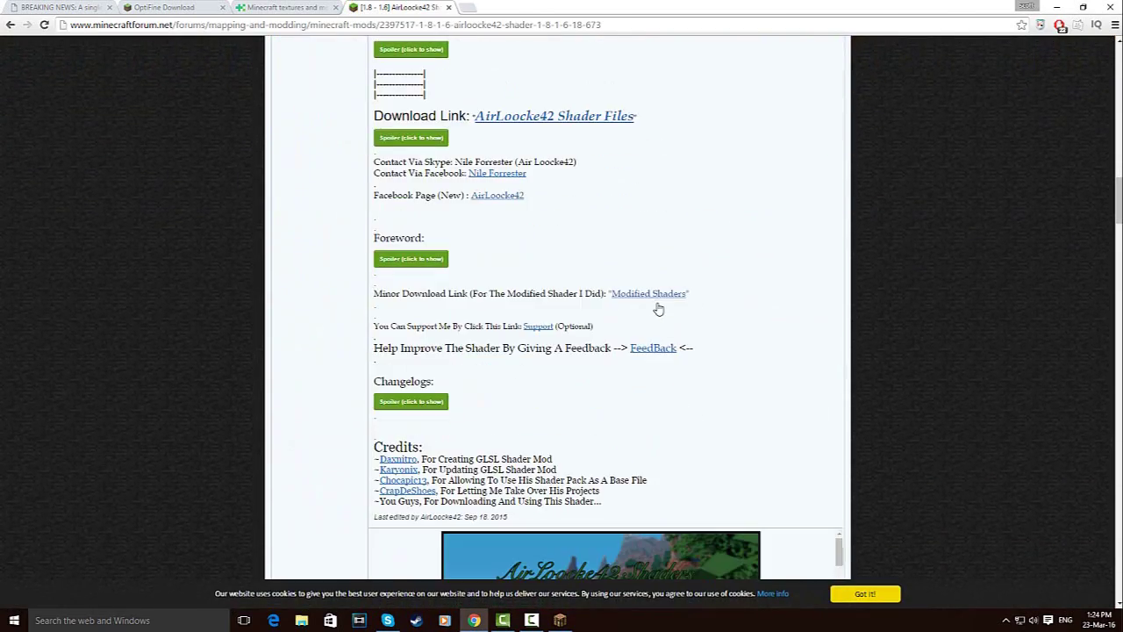
scroll(637, 304, down, 3)
scroll(628, 305, up, 3)
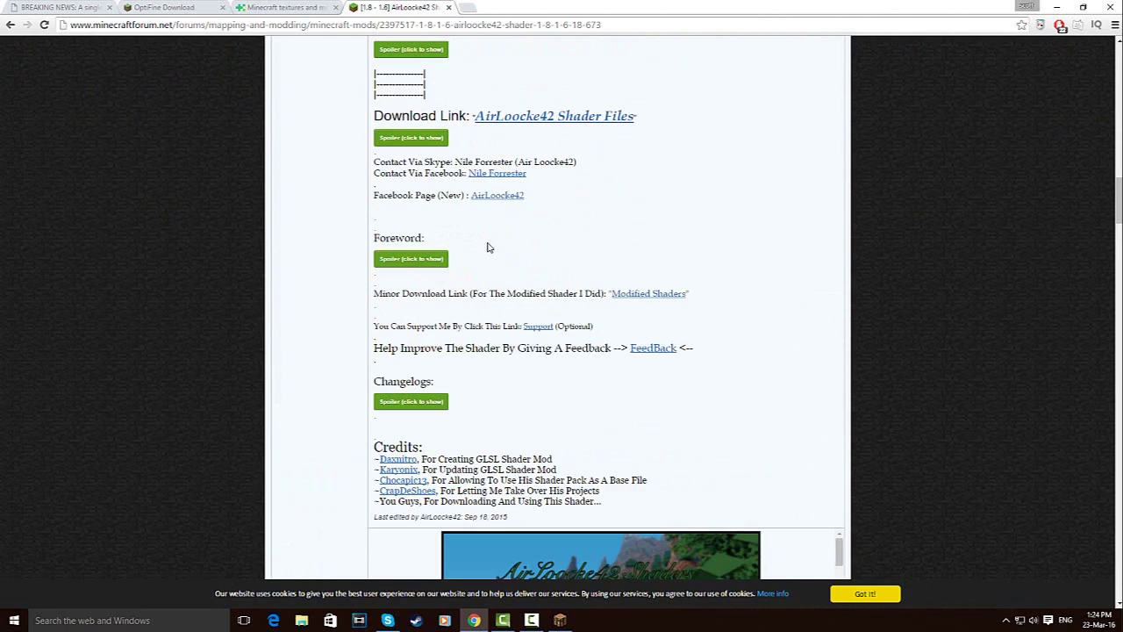
click(410, 138)
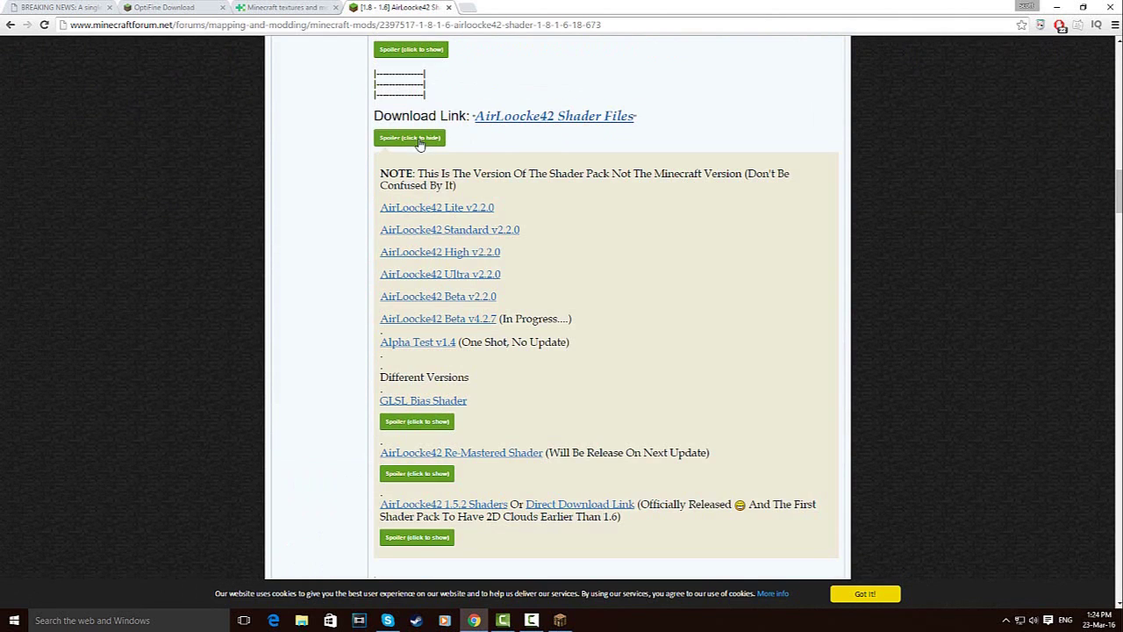
click(448, 277)
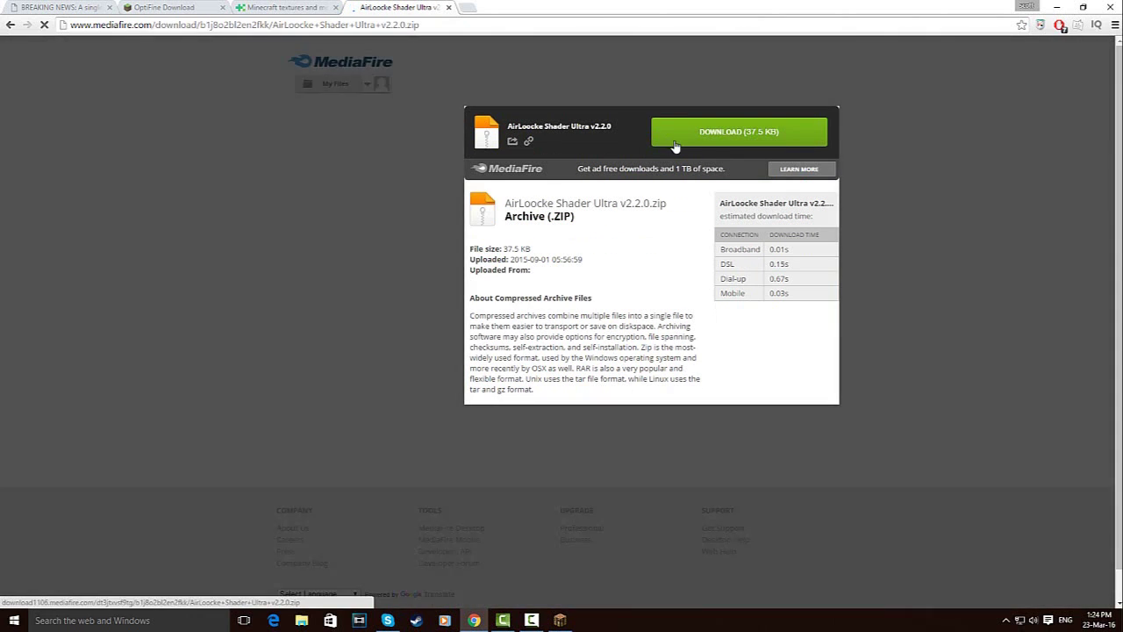
click(726, 134)
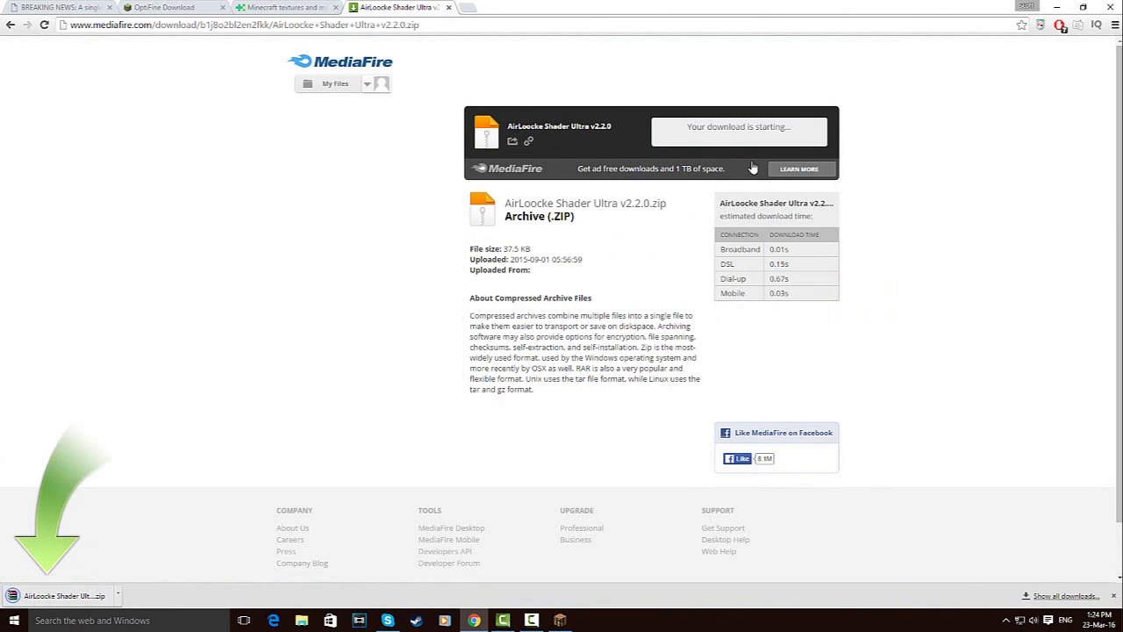
Place the downloaded AirLoocke Shader Ultra zip on the desktop beside the OptiFine installer and minimize the browser.
click(1056, 8)
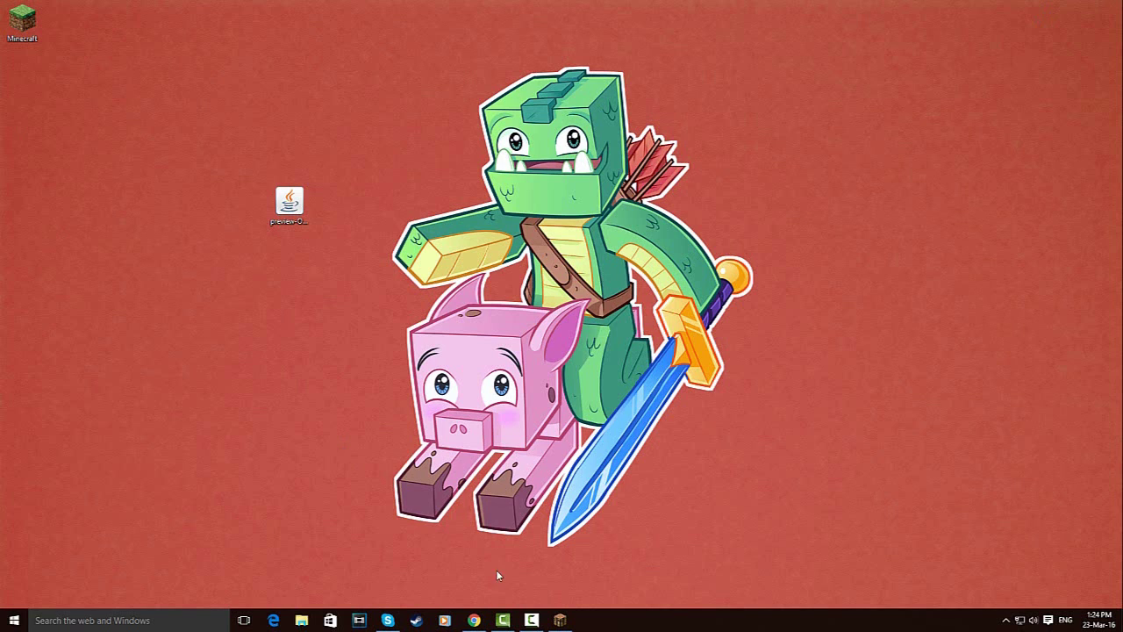
click(473, 620)
click(1083, 7)
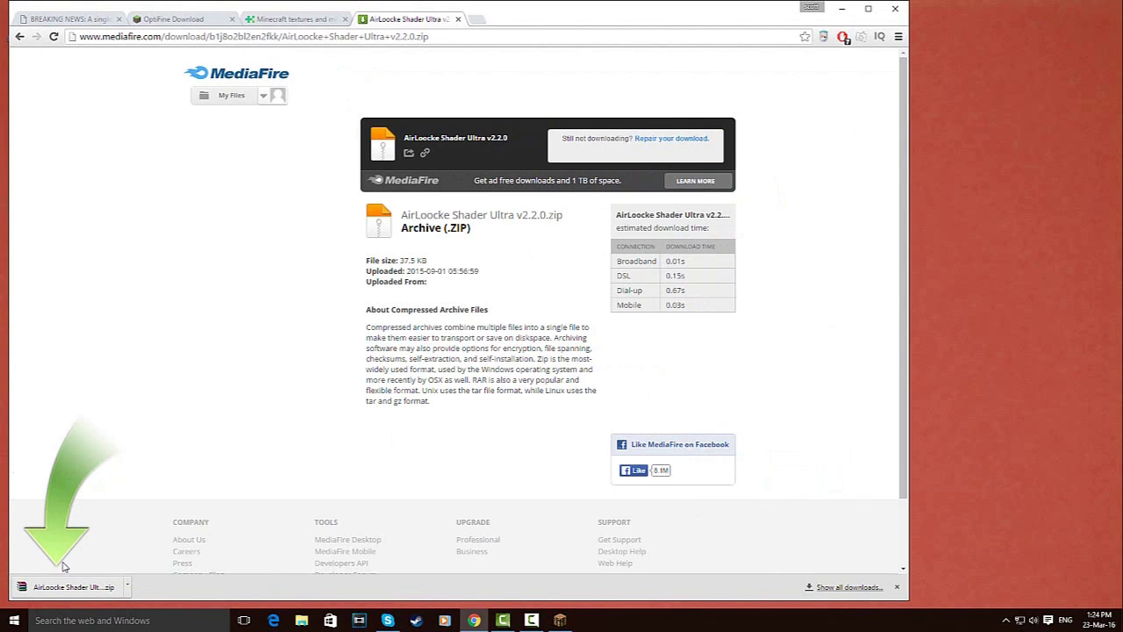
drag(70, 587, 396, 231)
click(866, 7)
click(1055, 8)
Switch to Minecraft and try to open the Shaders screen from the video settings.
click(560, 620)
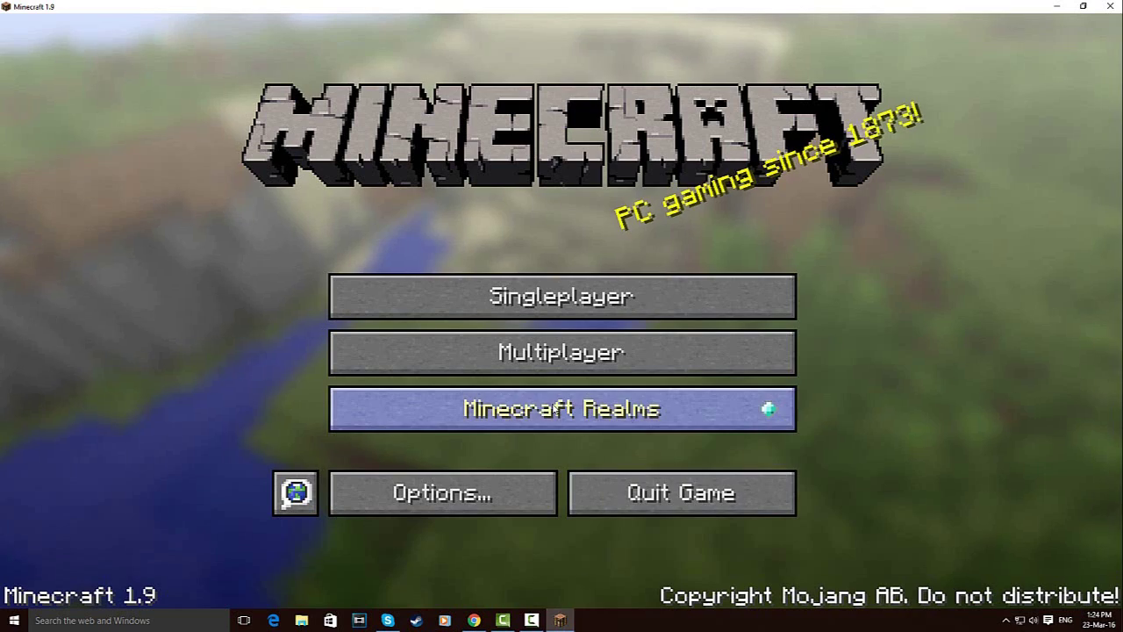
click(466, 500)
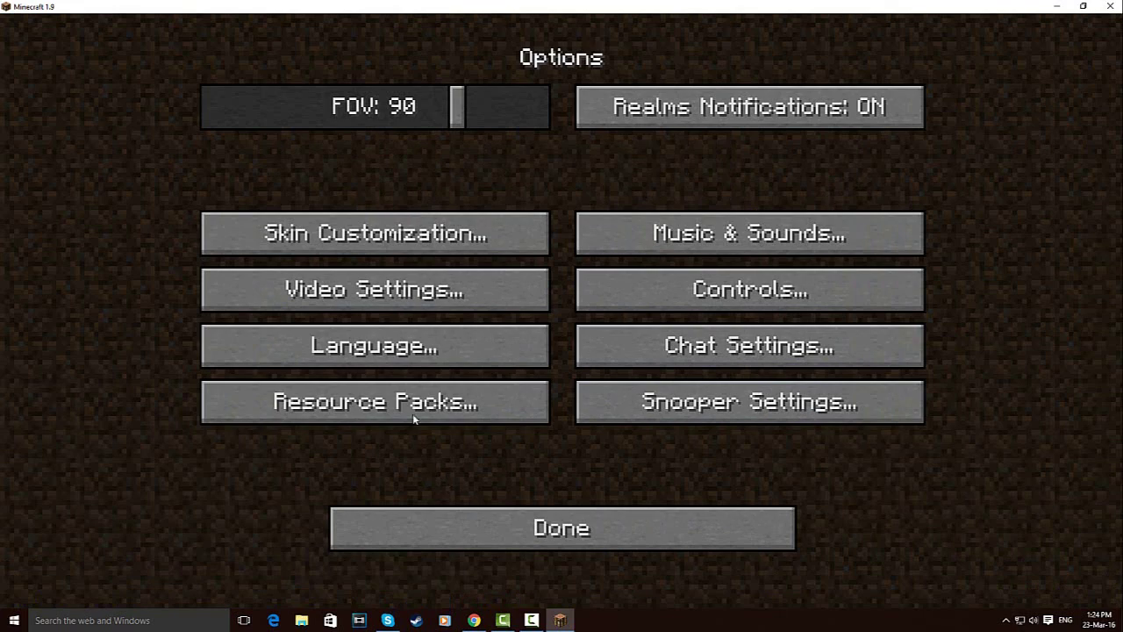
click(383, 297)
click(391, 409)
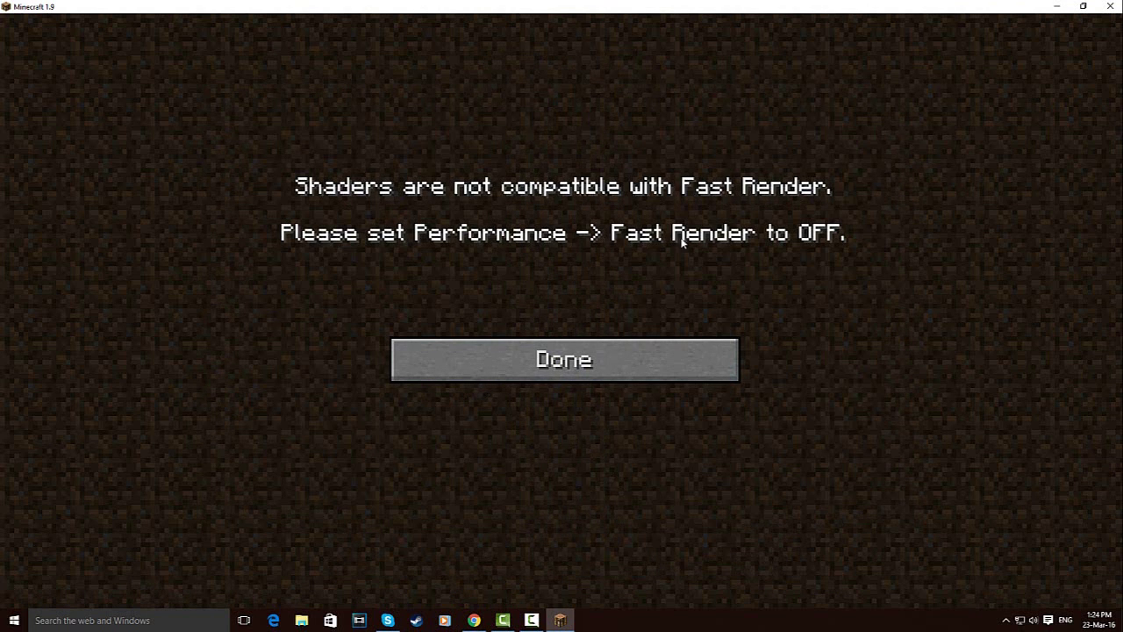
click(560, 365)
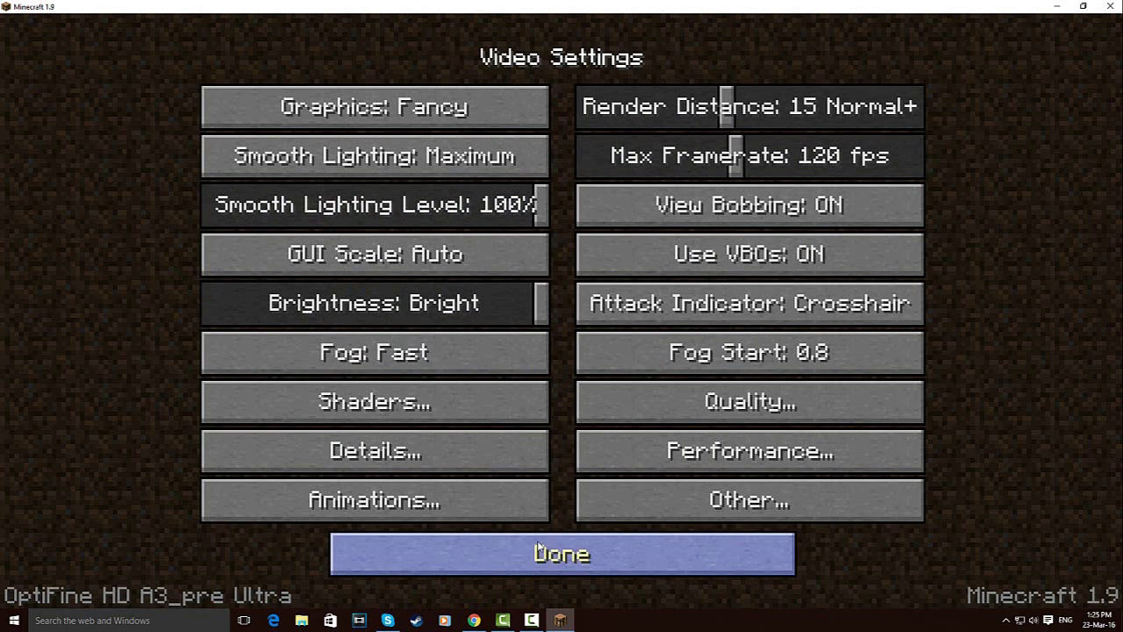
Set Fast Render to OFF in OptiFine's Performance Settings.
click(660, 466)
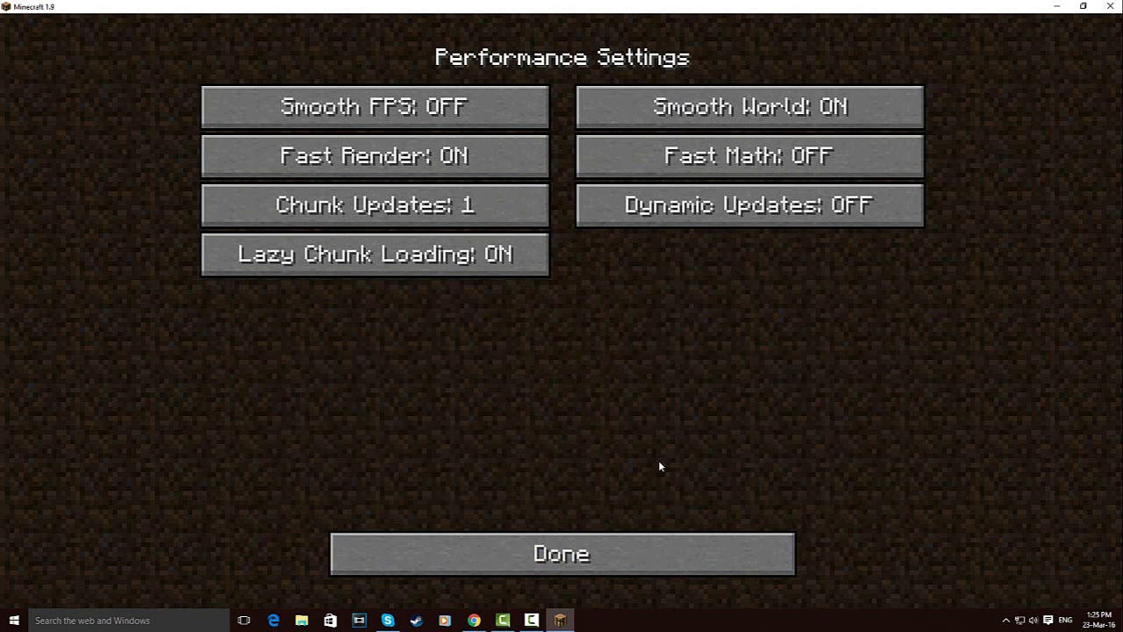
click(363, 159)
click(552, 551)
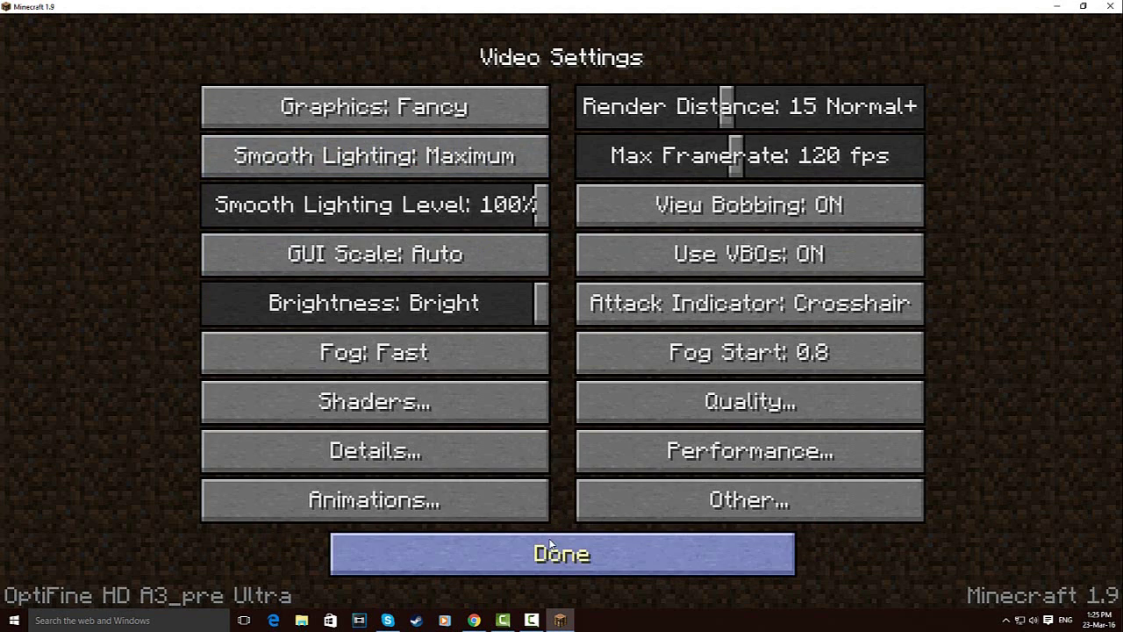
Open the shaderpacks folder from the Shaders screen and move the AirLoocke Shader Ultra zip from the desktop into it.
click(386, 402)
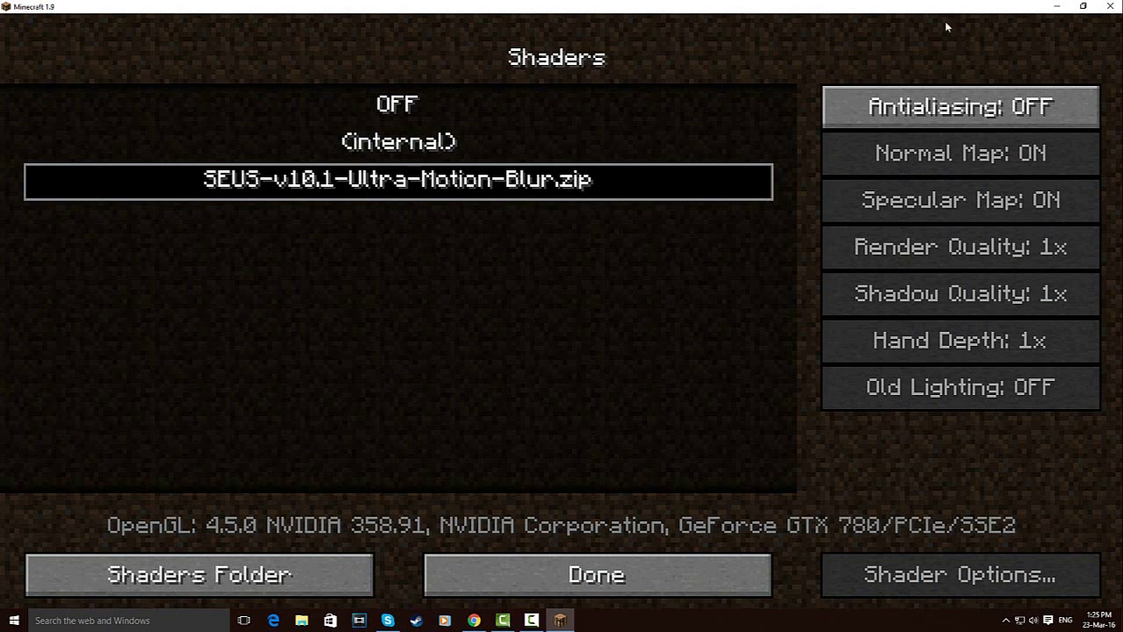
click(232, 575)
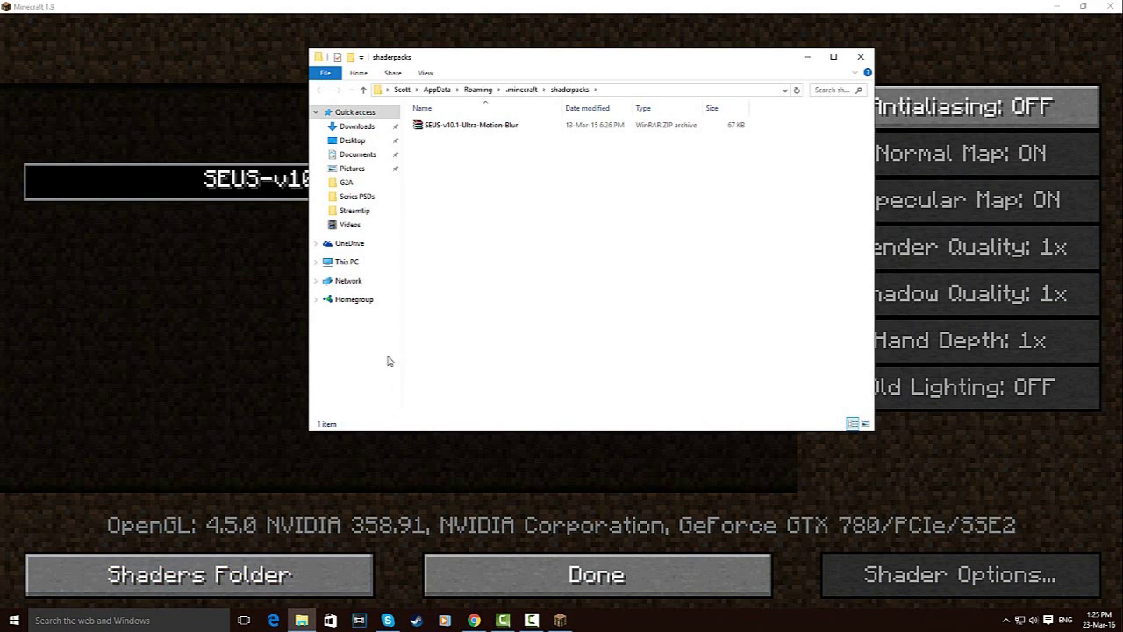
click(1057, 7)
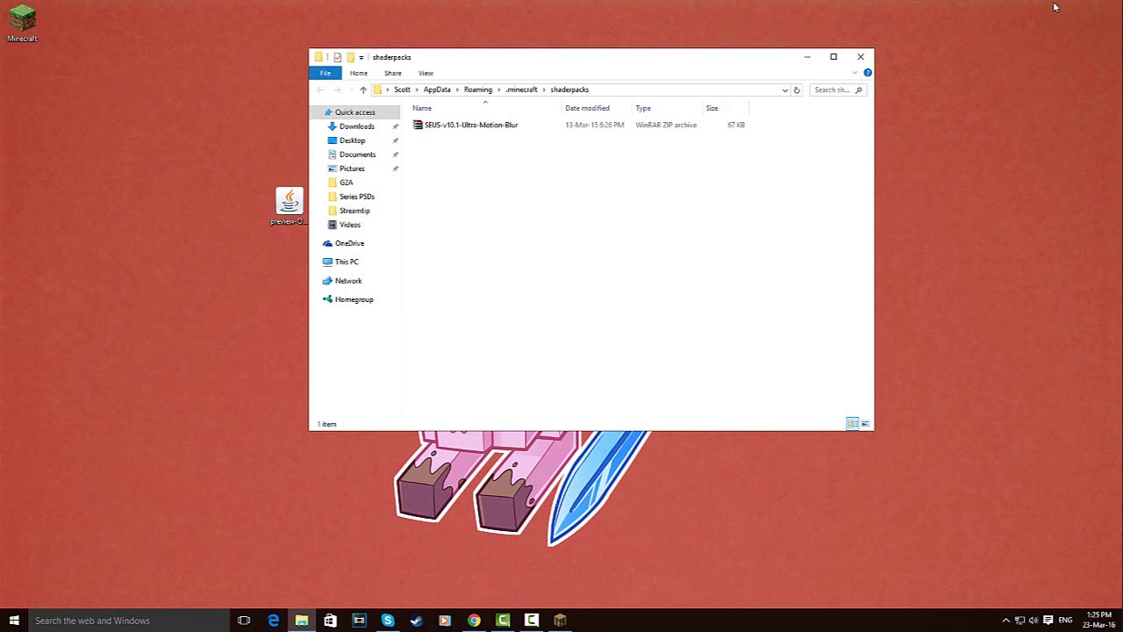
drag(516, 58, 684, 59)
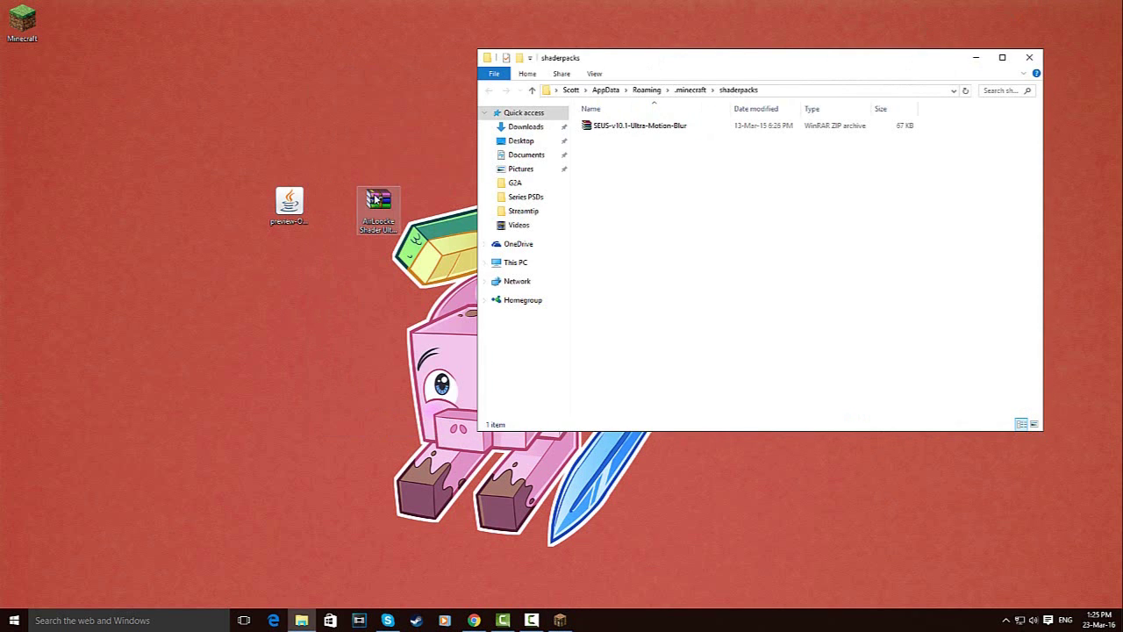
drag(378, 200, 676, 183)
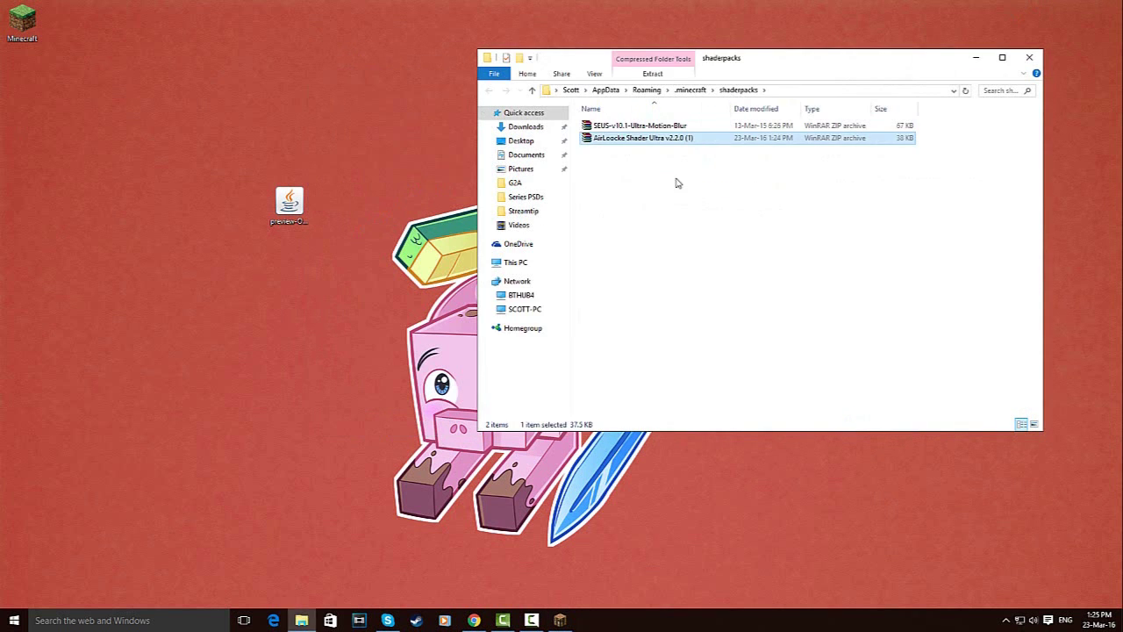
click(977, 57)
Switch back to Minecraft, select the AirLoocke Shader Ultra v2.2.0 (1).zip shader pack, leave the options and load the singleplayer world.
click(560, 619)
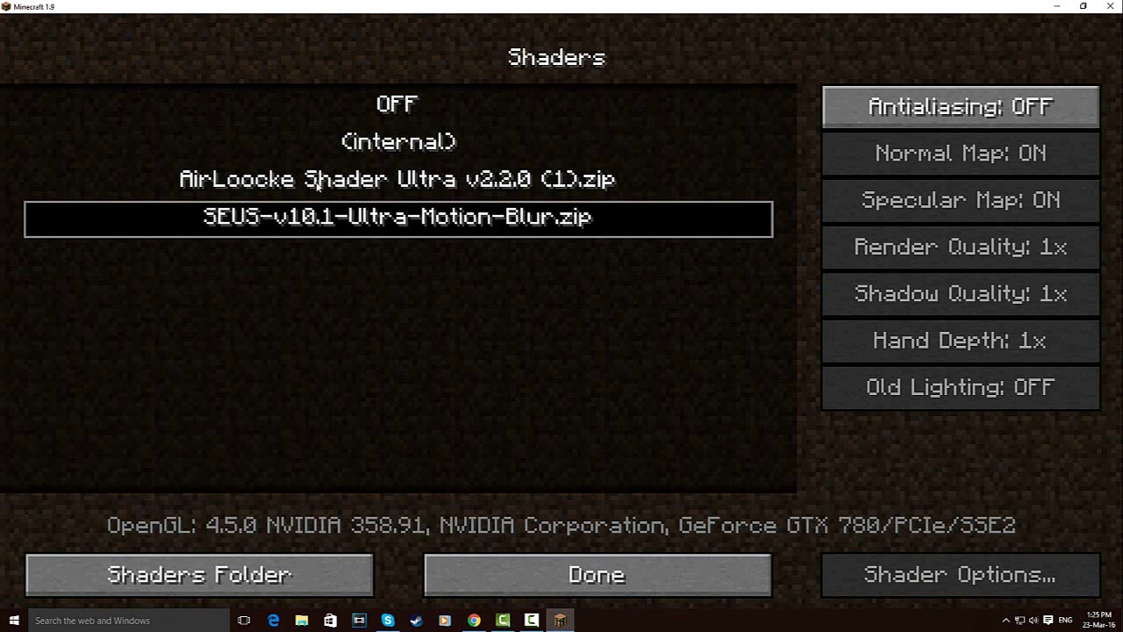
click(392, 180)
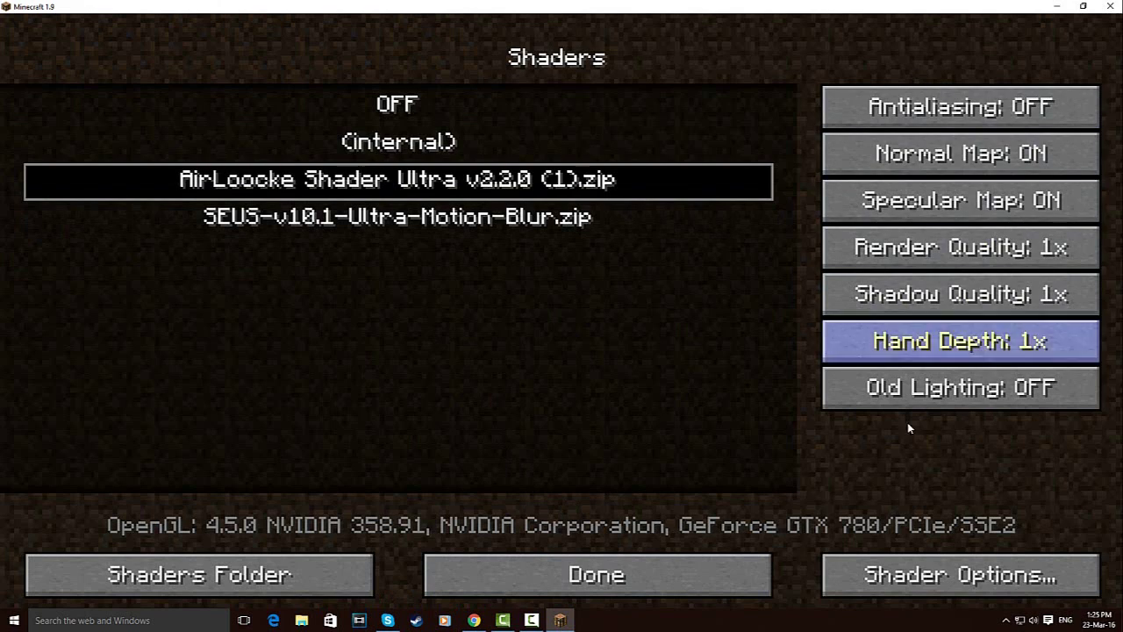
click(614, 572)
click(562, 555)
click(550, 528)
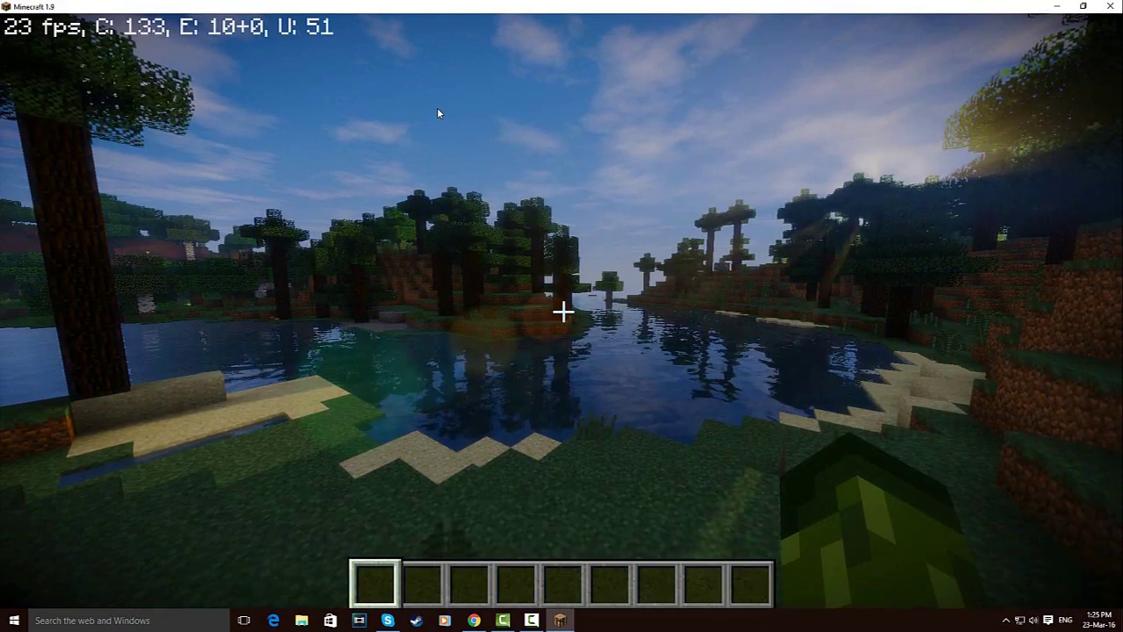
Walk along the lakeshore to inspect the shader's water and lighting, and view the character from the front in third person.
mouse_move(561, 316)
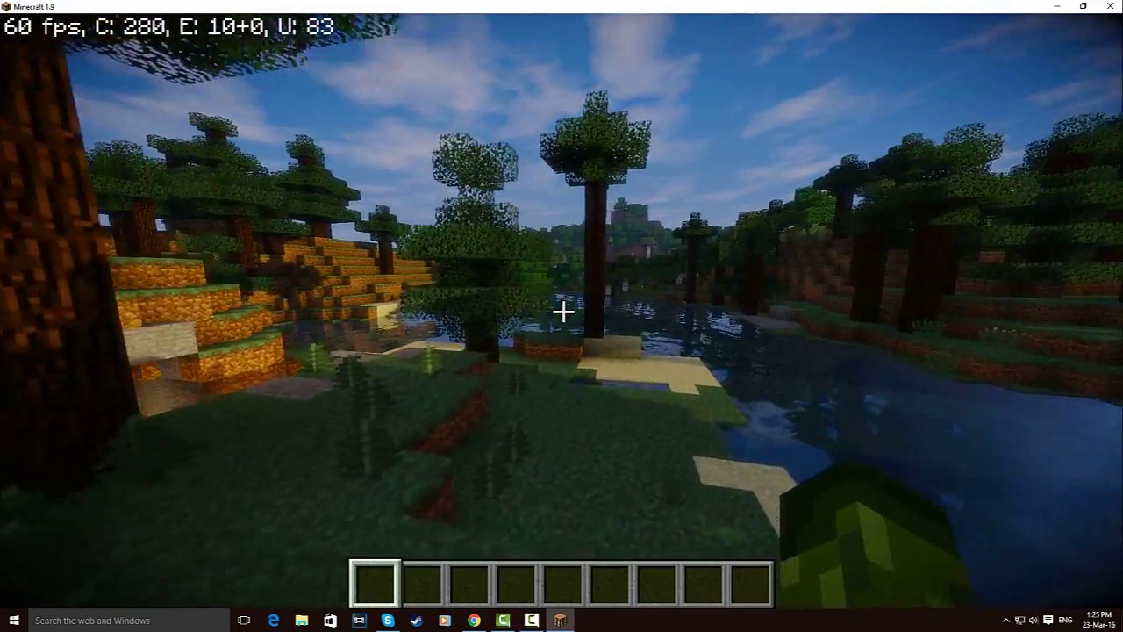
key(w)
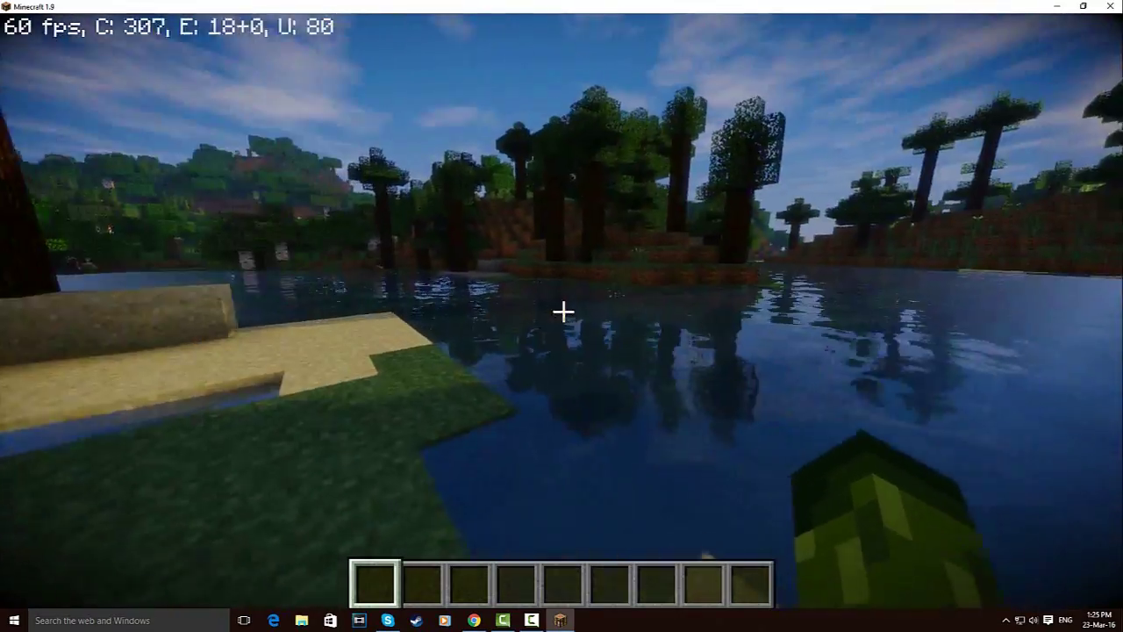
key(w)
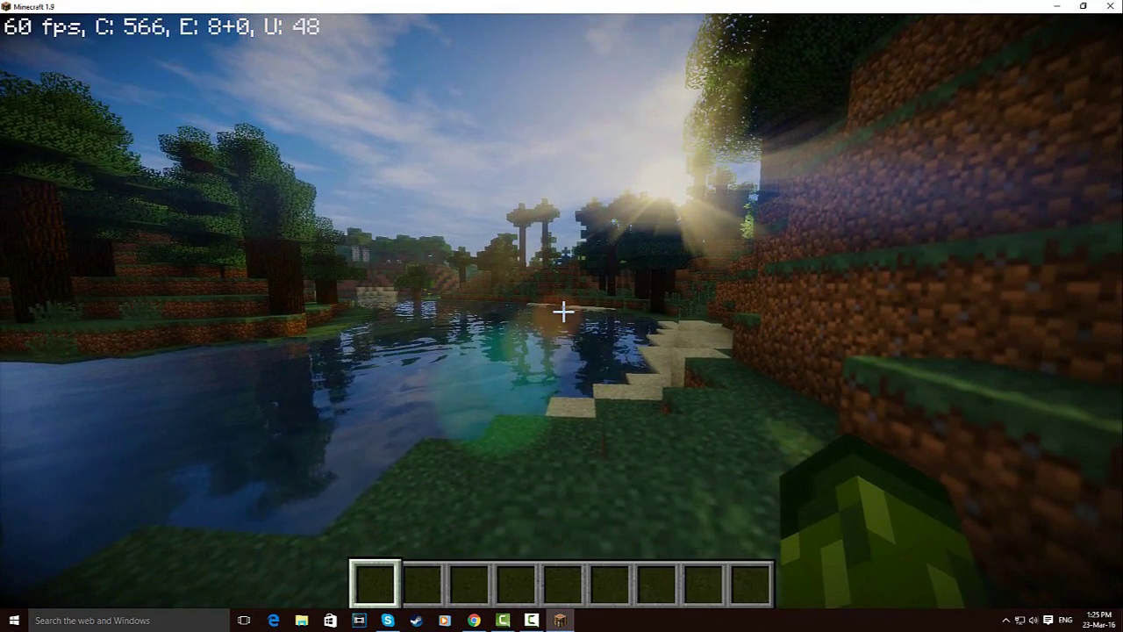
key(F5)
key(F5)
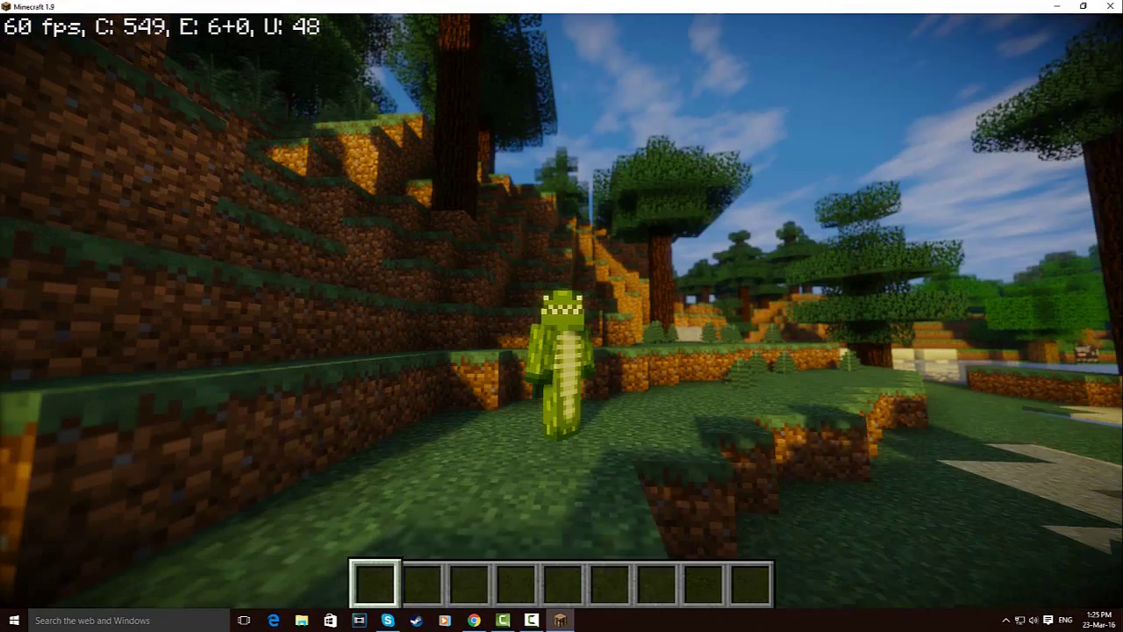